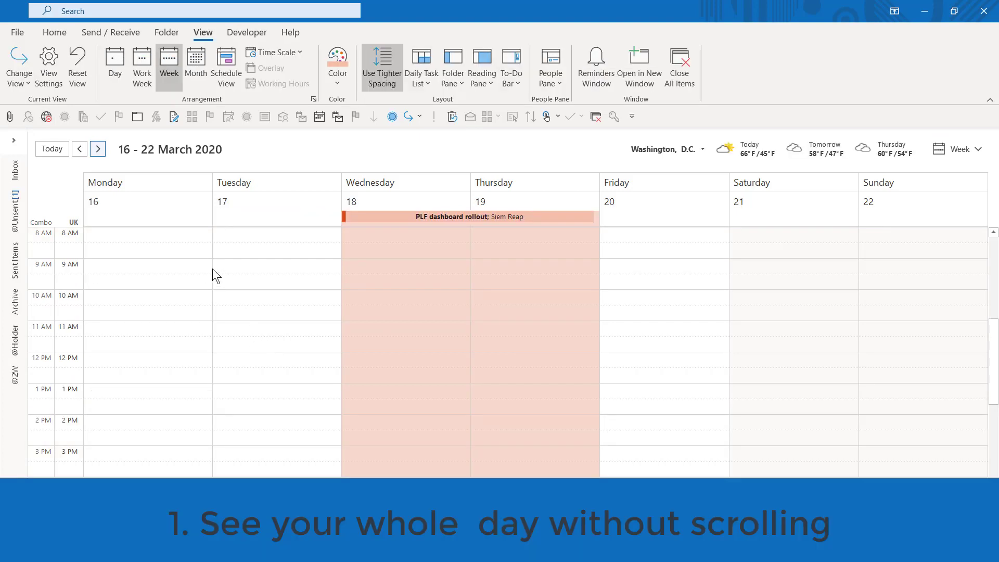
Switch the calendar time scale to 60-minute slots so 7 AM to 10 PM fits on screen
scroll(174, 289, "down", 2)
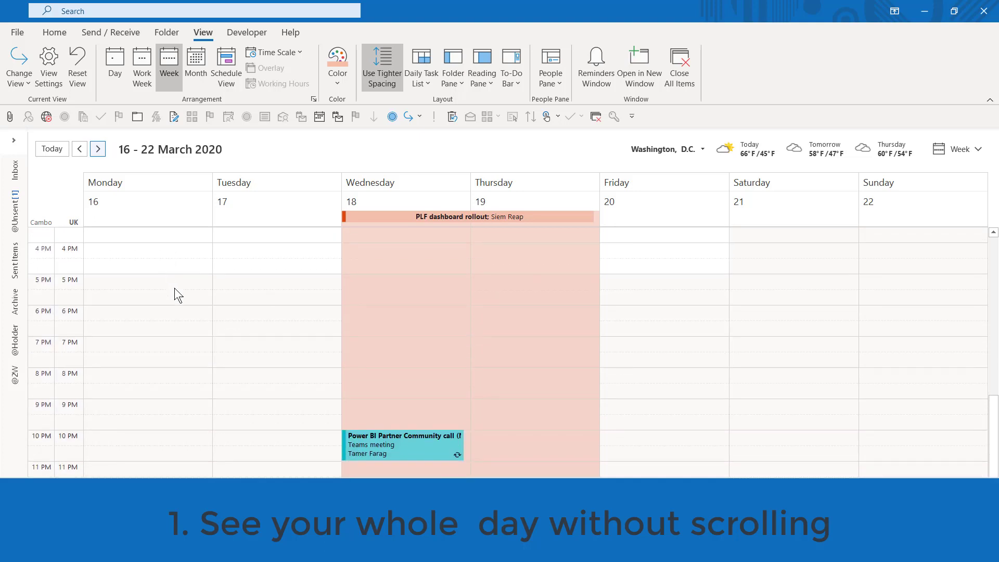
scroll(176, 292, "up", 4)
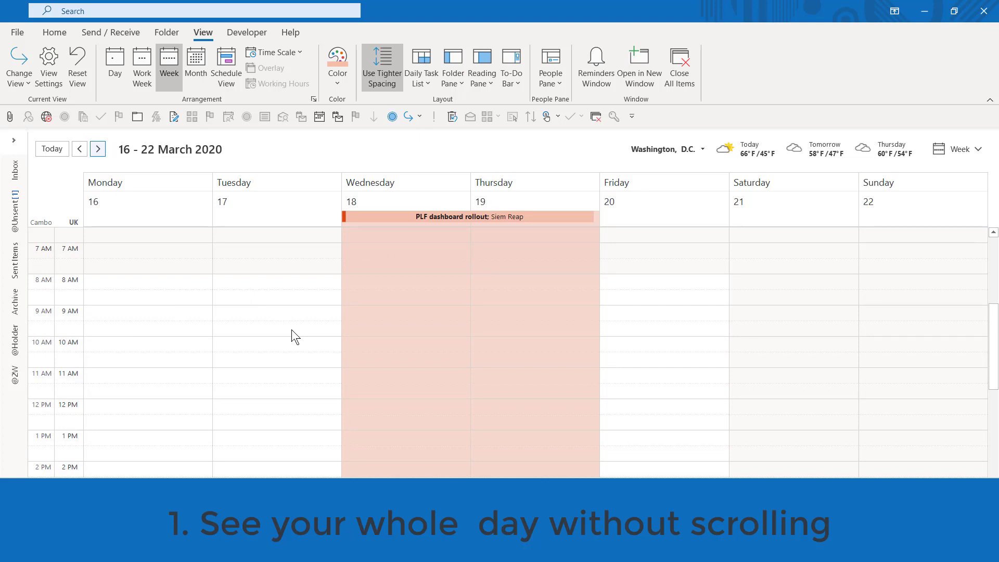
left_click(274, 52)
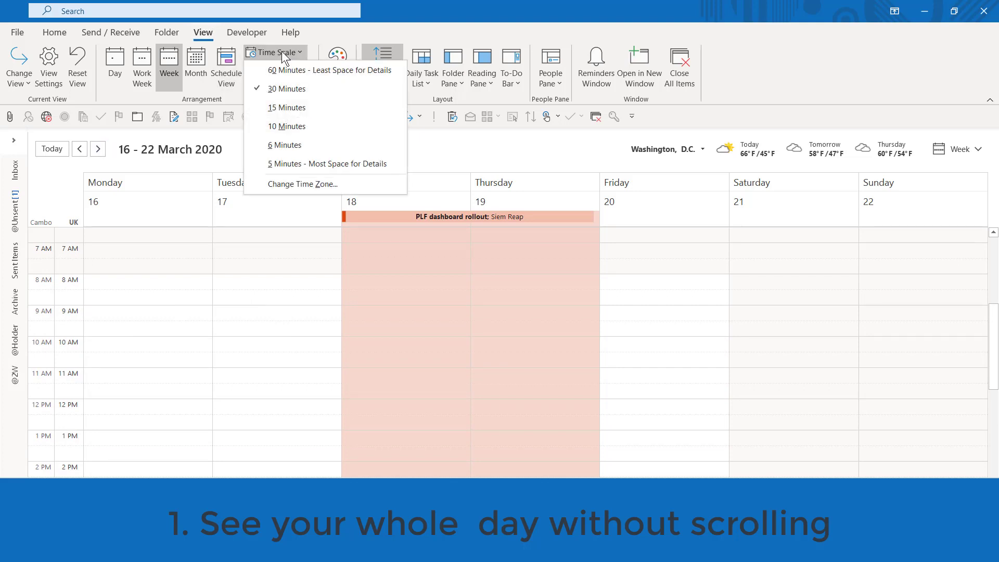
left_click(268, 71)
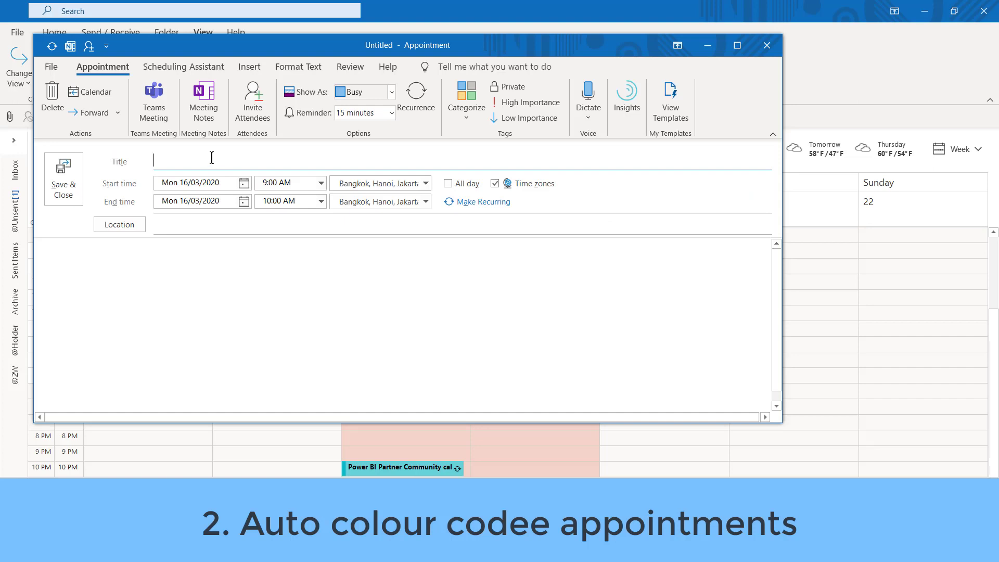
Save the 9 AM appointment as 'Discussion on proposal' with location Call
type("Discussion on proposal")
left_click(212, 230)
type("Call")
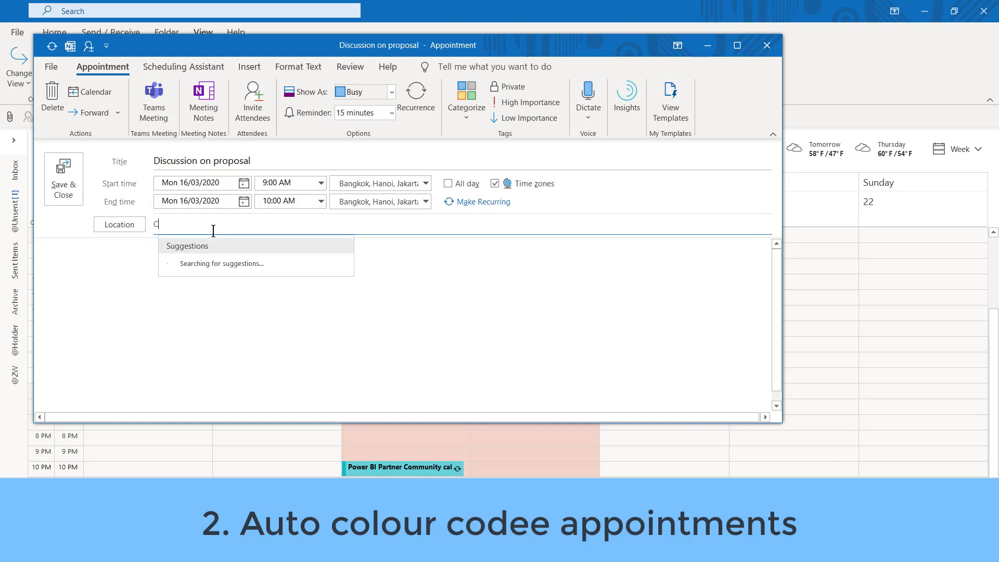
left_click(180, 264)
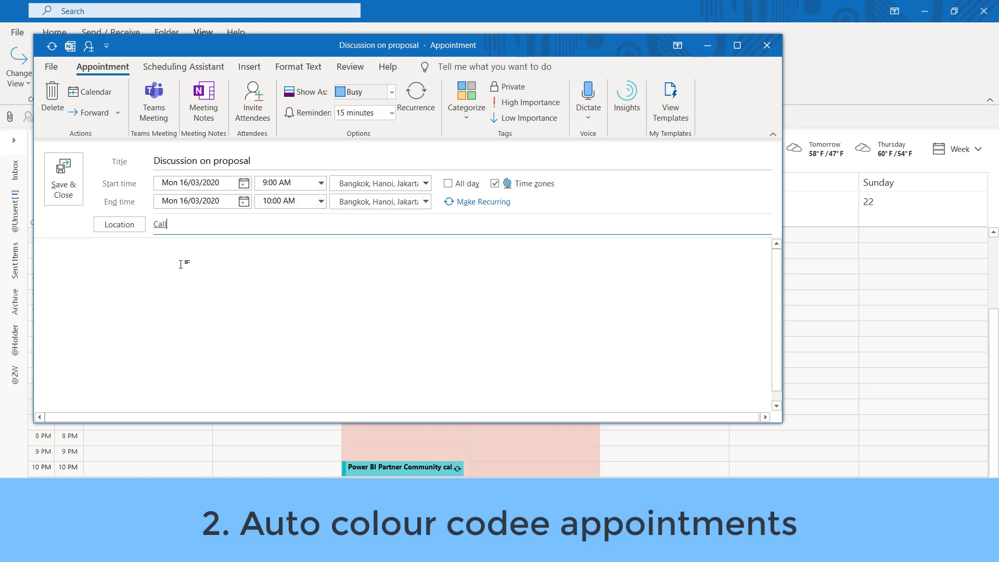
left_click(64, 182)
Add a Monday 12 PM appointment titled 'Deadline for report'
mouse_move(153, 267)
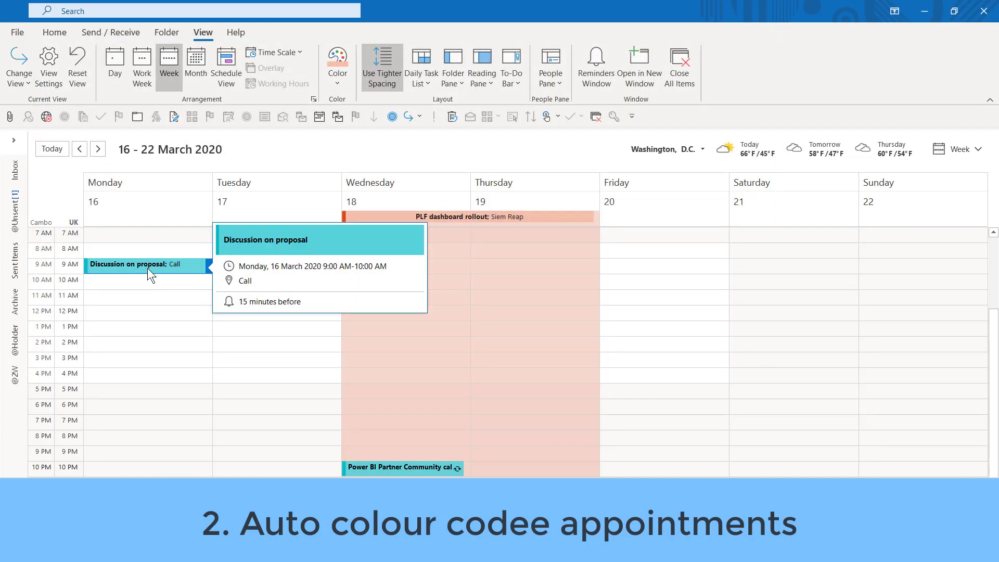
double_click(195, 312)
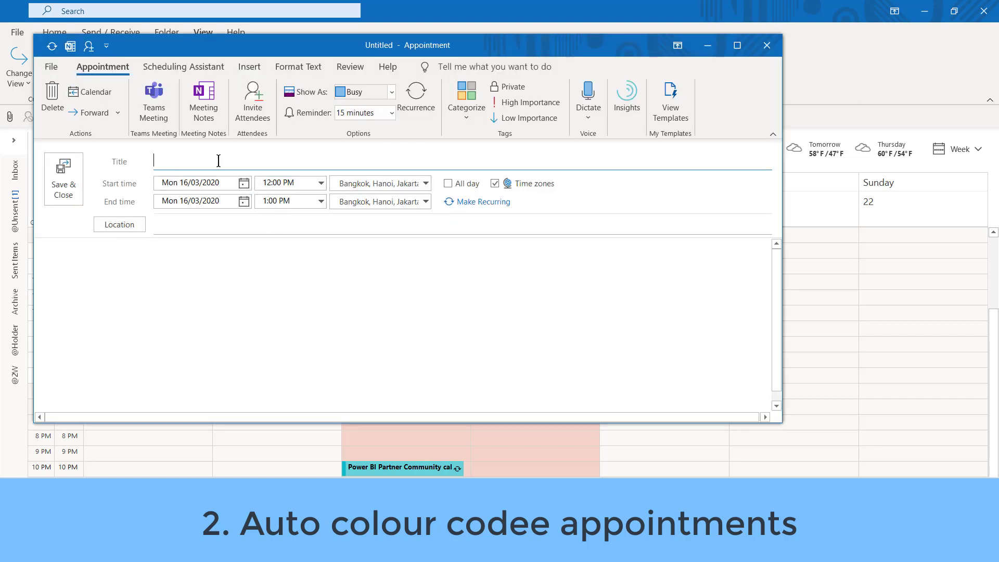
type("Deadline for report")
left_click(59, 180)
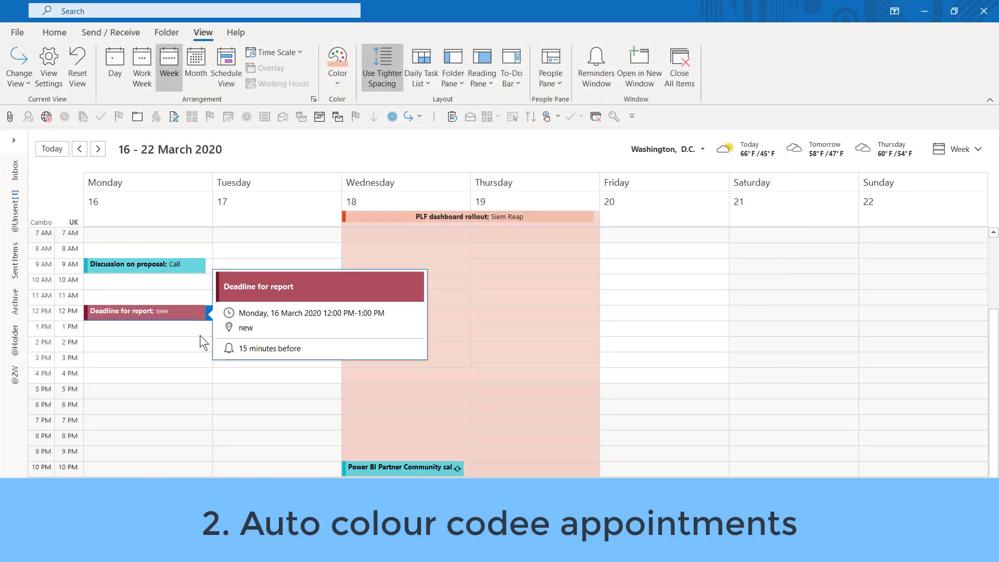
Add a Monday 2 PM test appointment 'sdsad' with location 'dasdasd' and select it
double_click(177, 348)
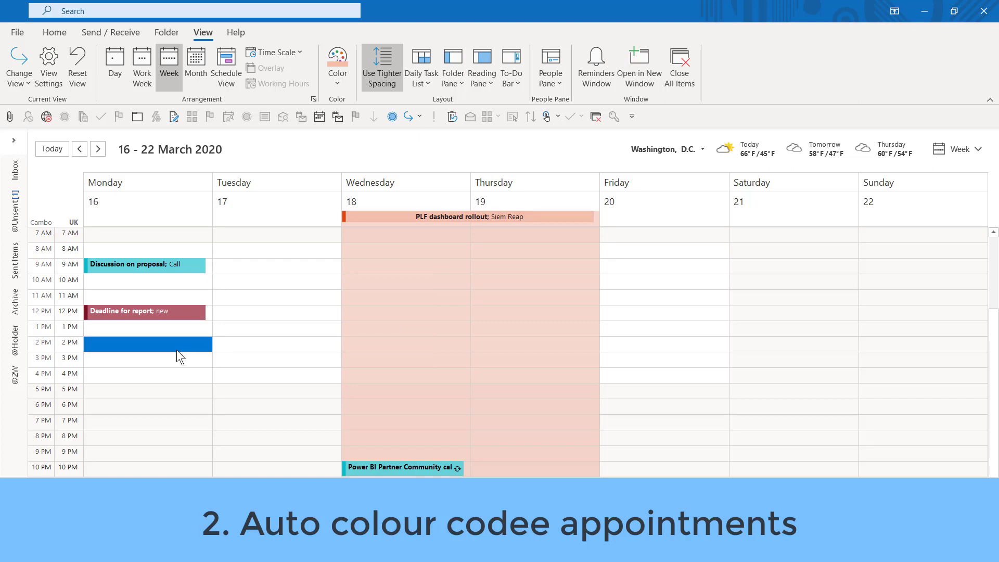
type("sdsad")
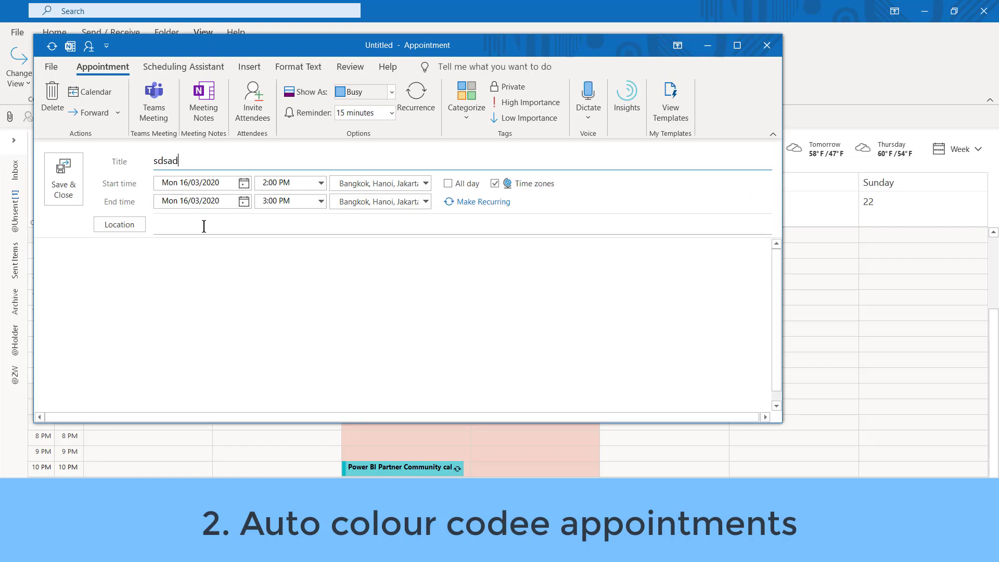
left_click(203, 224)
type("dasdasd")
left_click(80, 173)
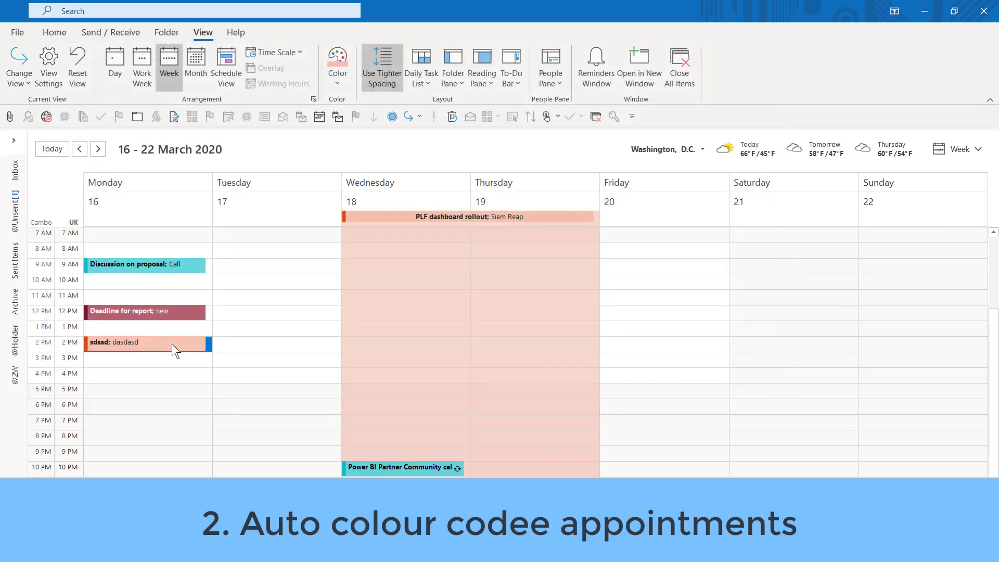
left_click(172, 344)
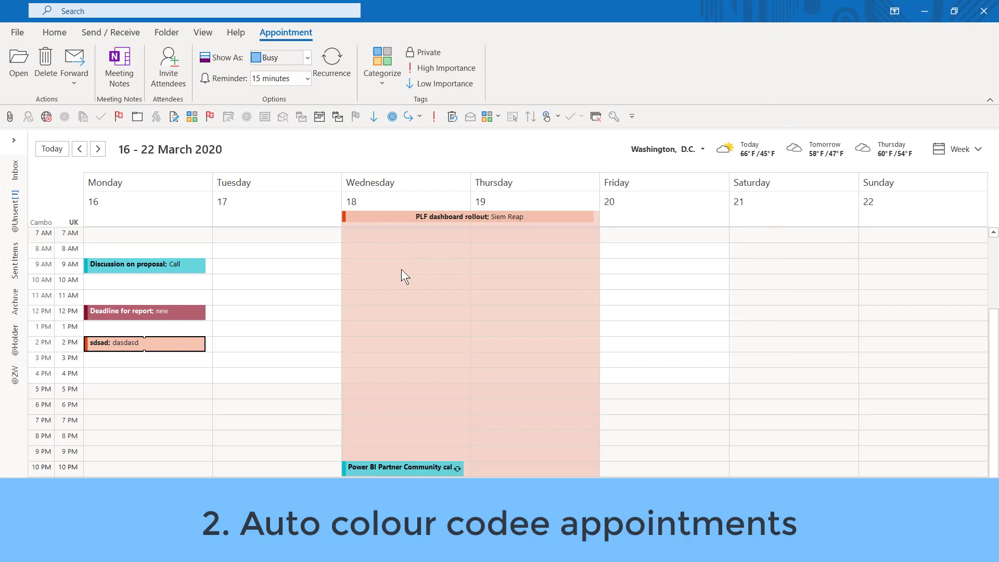
Open the calendar view's conditional formatting rules and review the Deadline, Holder, Training and call rule colours
left_click(276, 297)
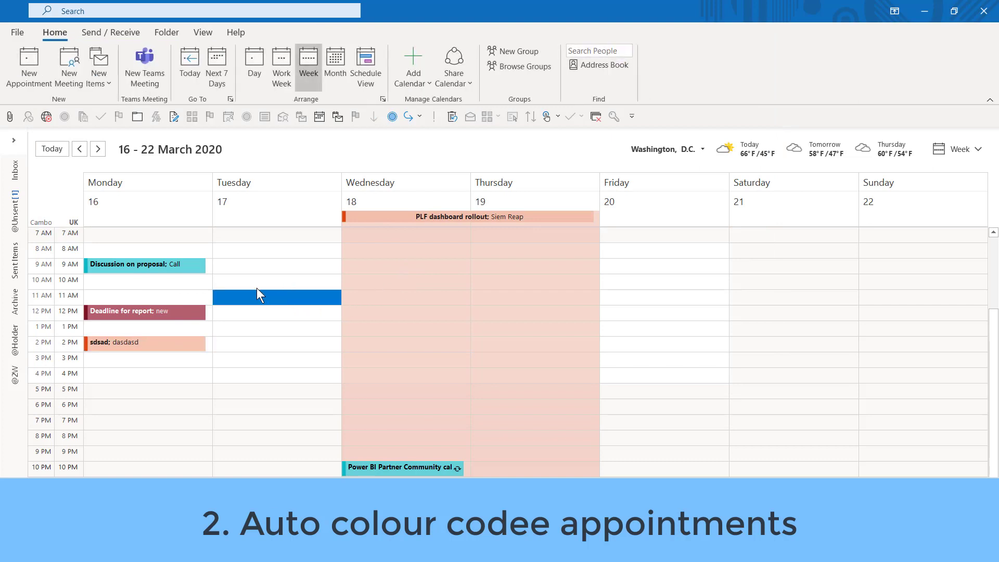
left_click(203, 34)
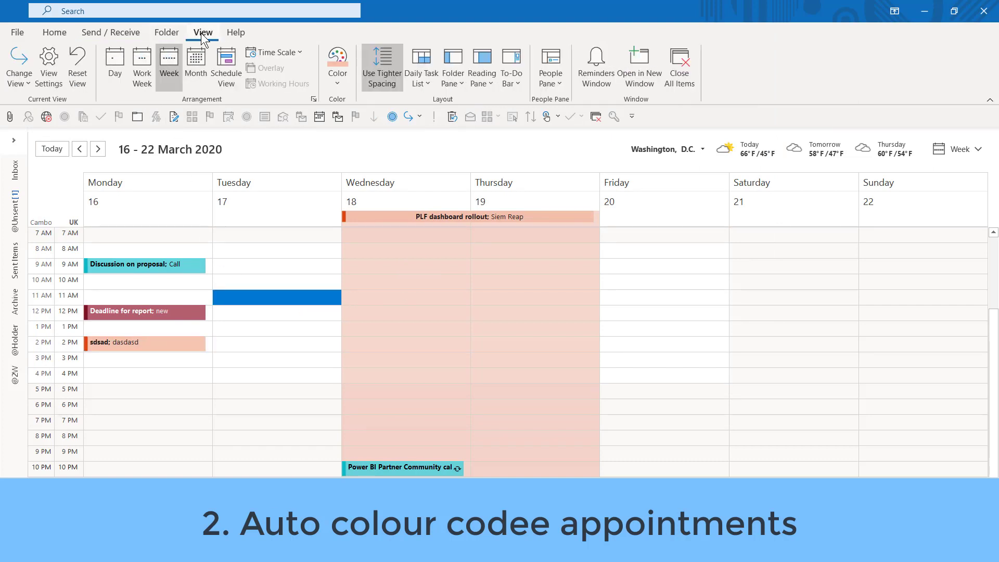
left_click(58, 71)
left_click(404, 317)
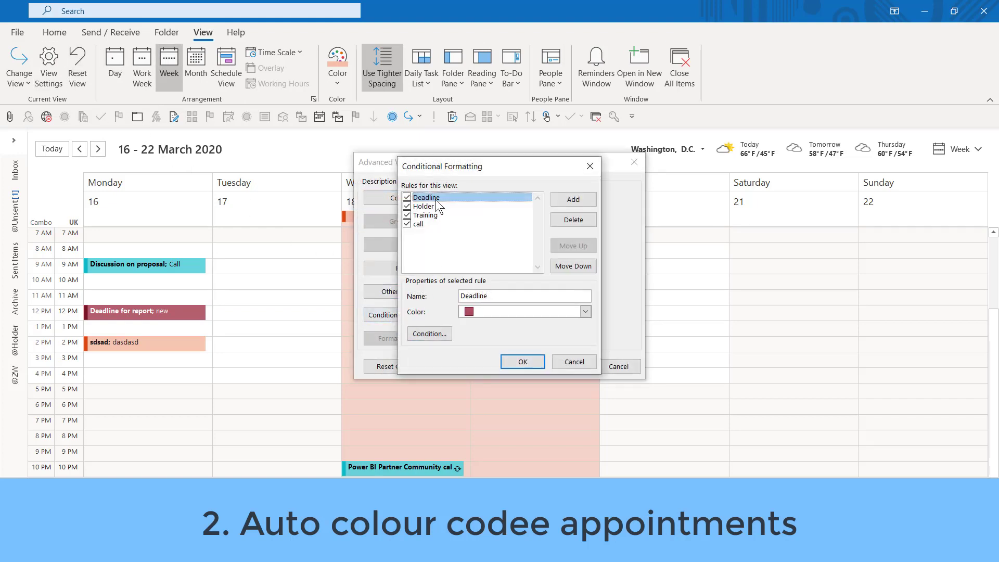
left_click(437, 207)
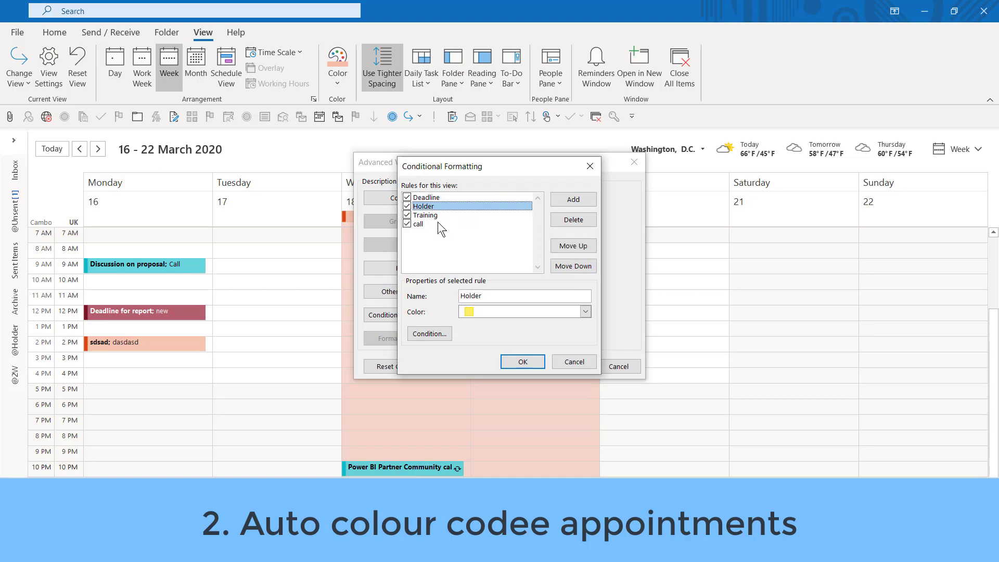
left_click(441, 216)
left_click(440, 225)
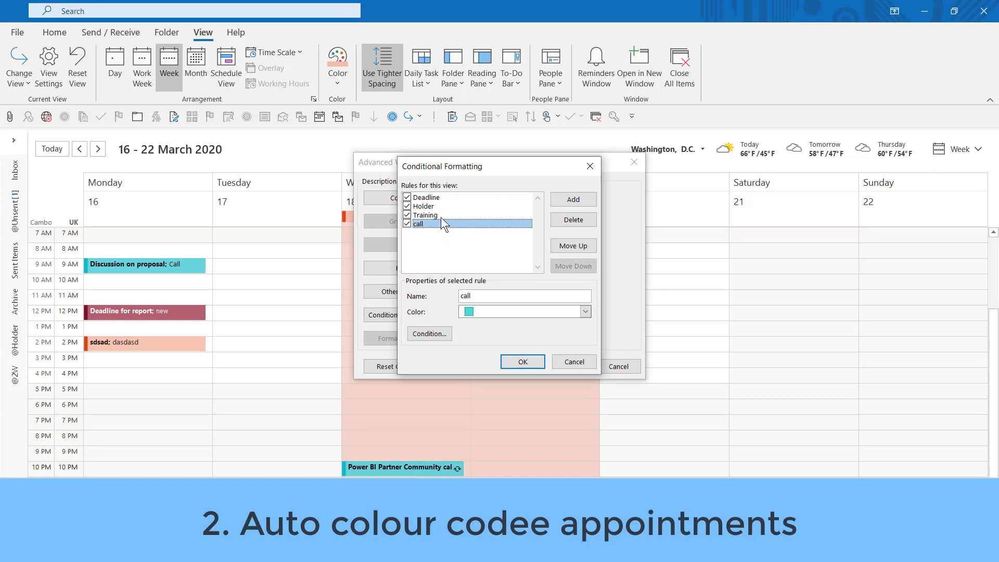
left_click(441, 214)
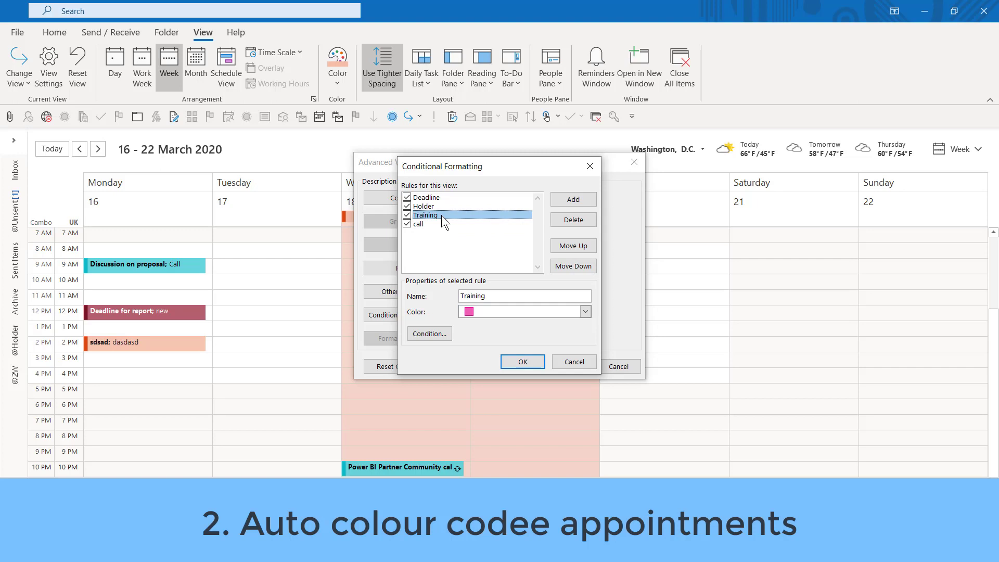
left_click(442, 198)
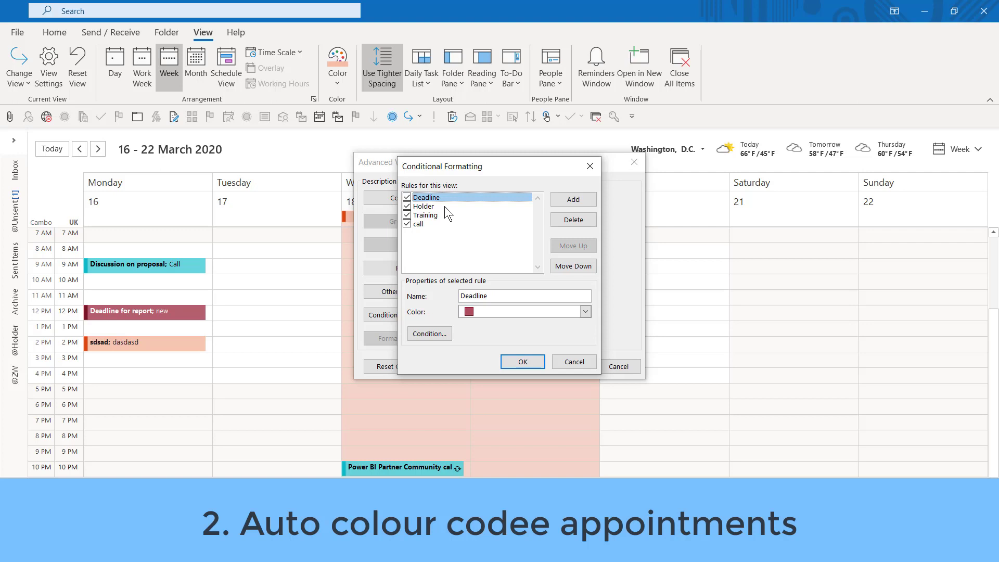
left_click(445, 208)
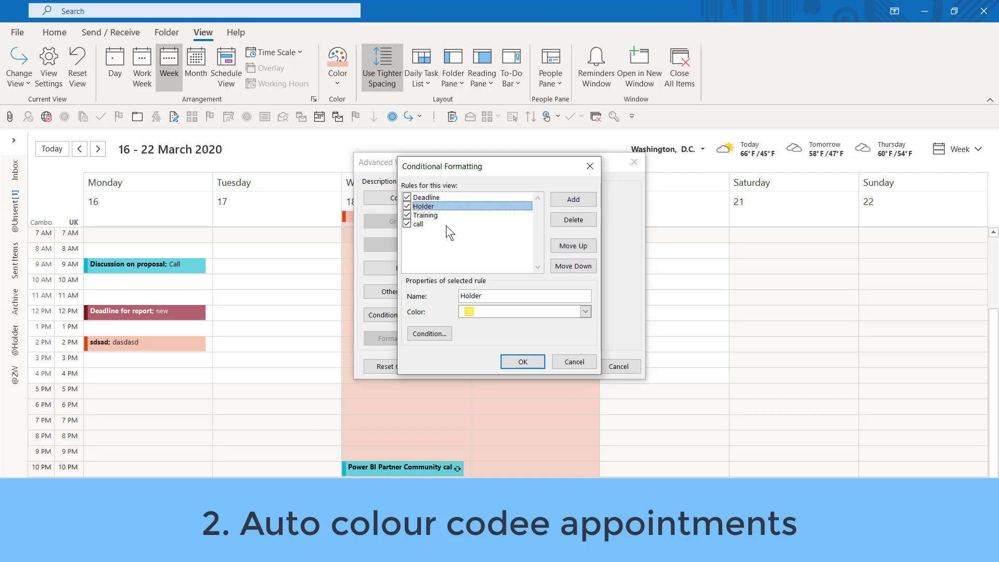
left_click(446, 224)
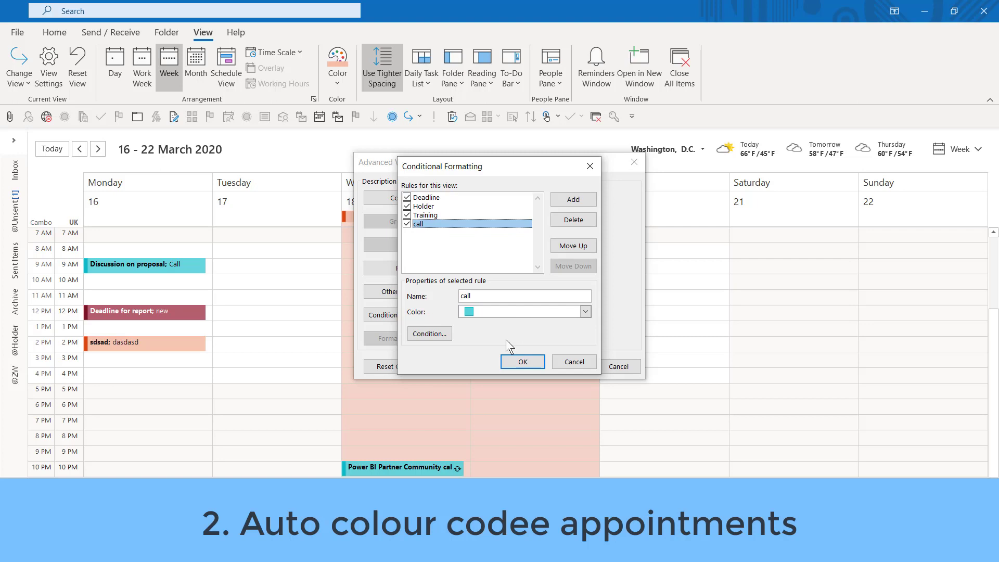
Add a new rule named News coloured teal and open its condition settings
left_click(559, 201)
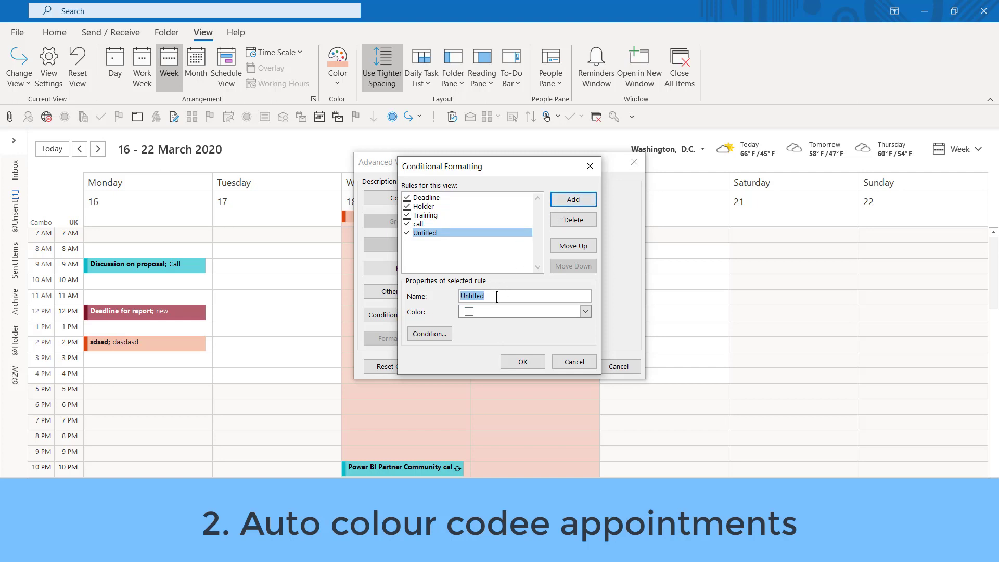
type("News")
left_click(585, 311)
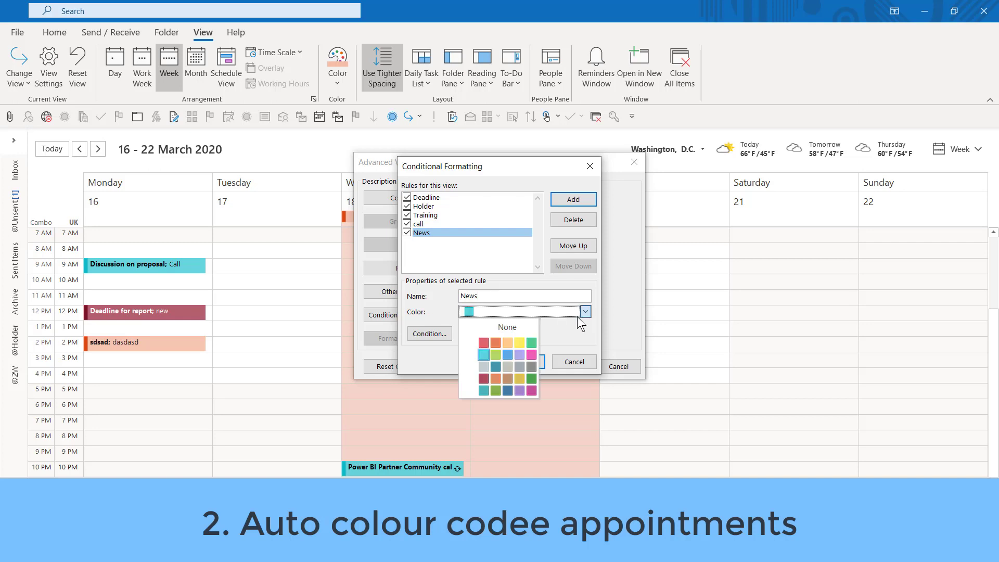
left_click(540, 355)
left_click(442, 335)
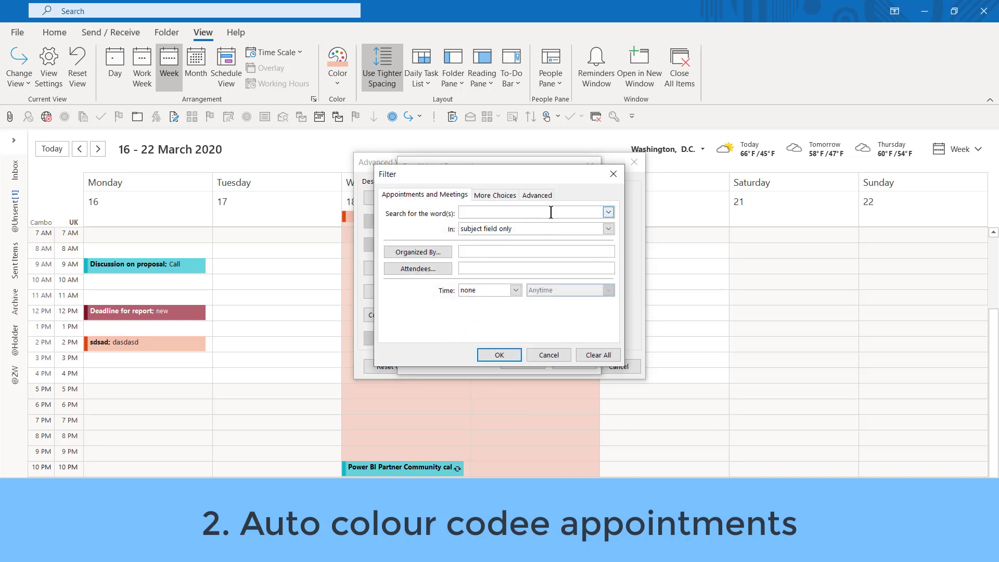
Make the News rule match 'news, info, latest' in frequently-used text fields and save it
type("news")
left_click(567, 231)
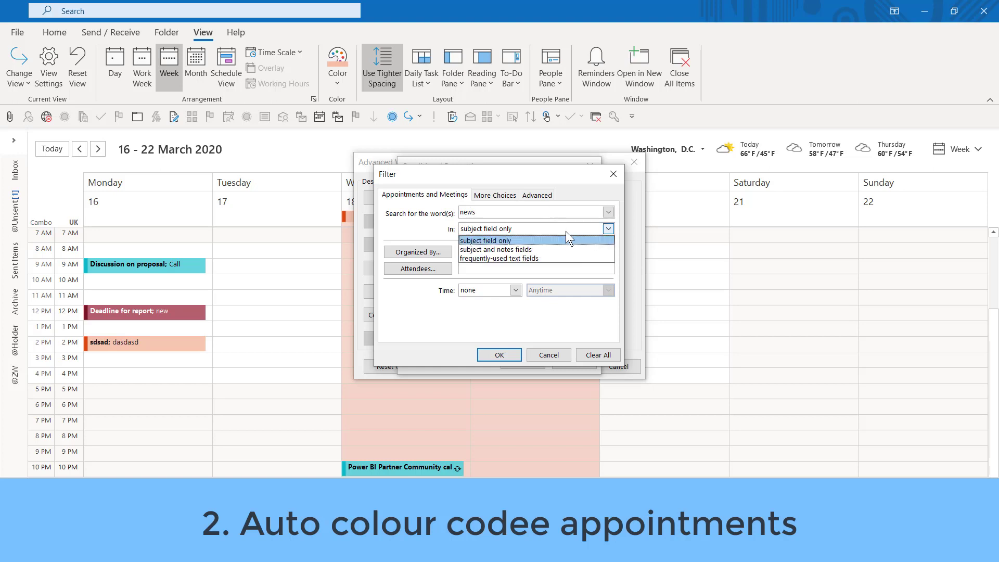
left_click(499, 259)
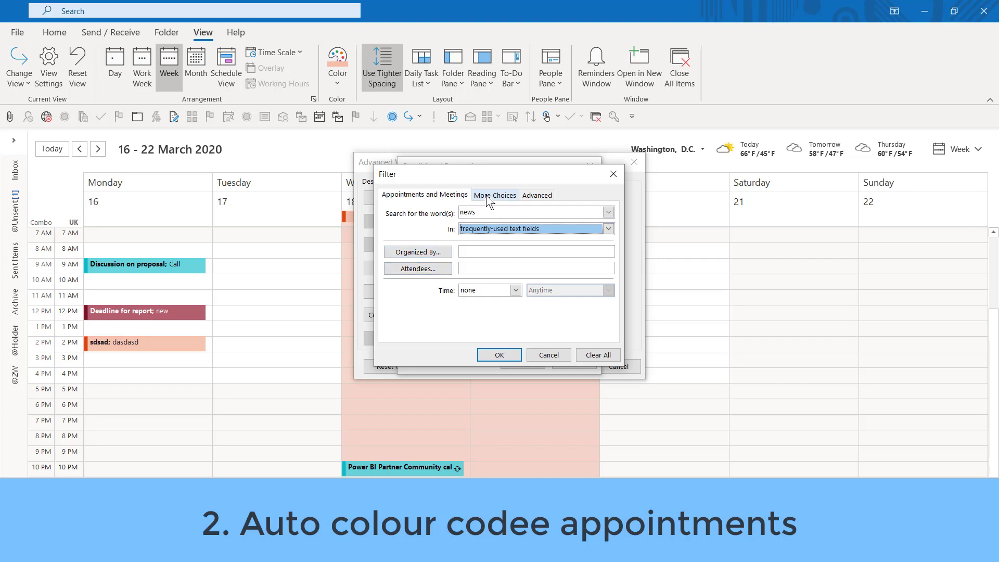
left_click(537, 195)
left_click(496, 195)
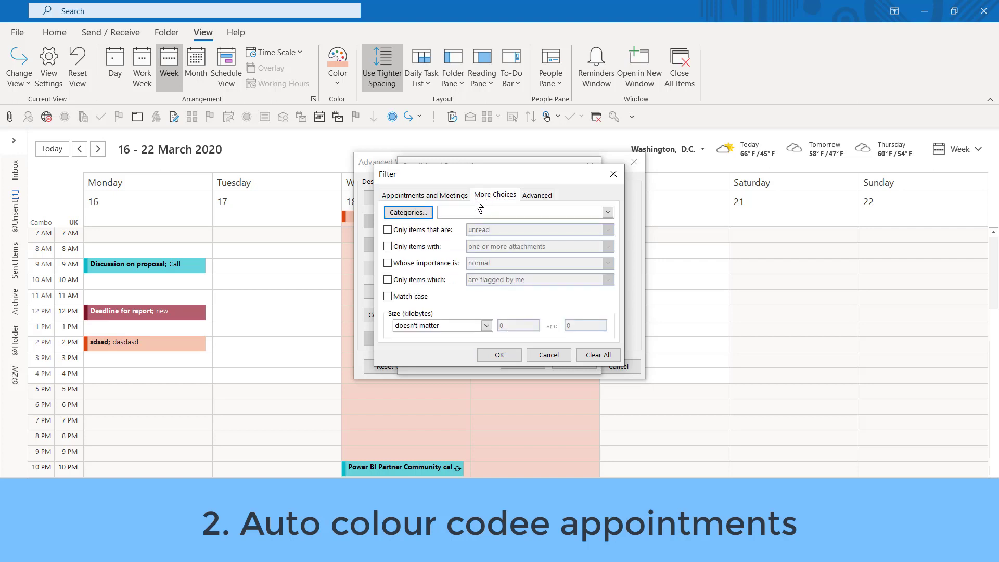
left_click(452, 196)
left_click(485, 213)
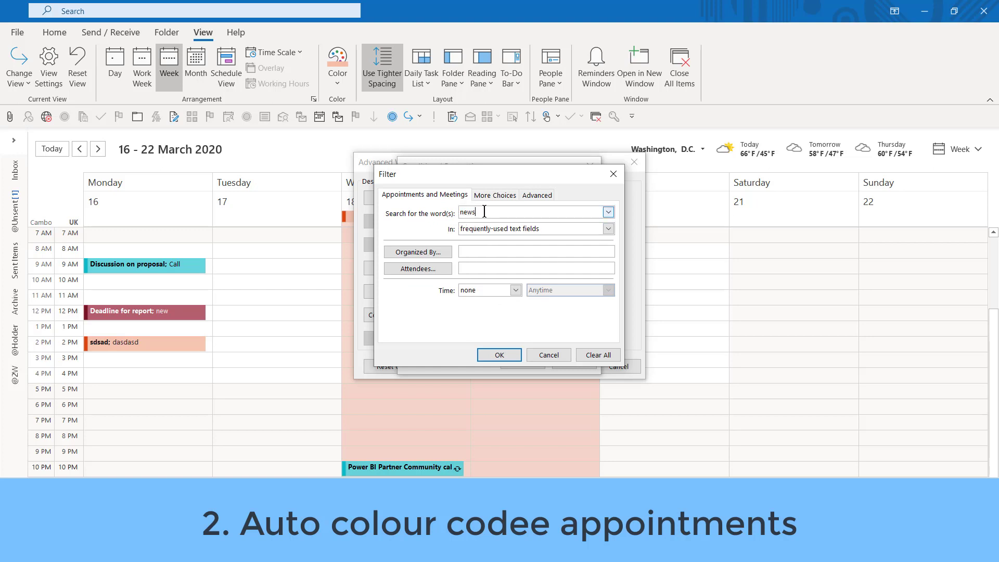
type(", info, latest")
left_click(504, 359)
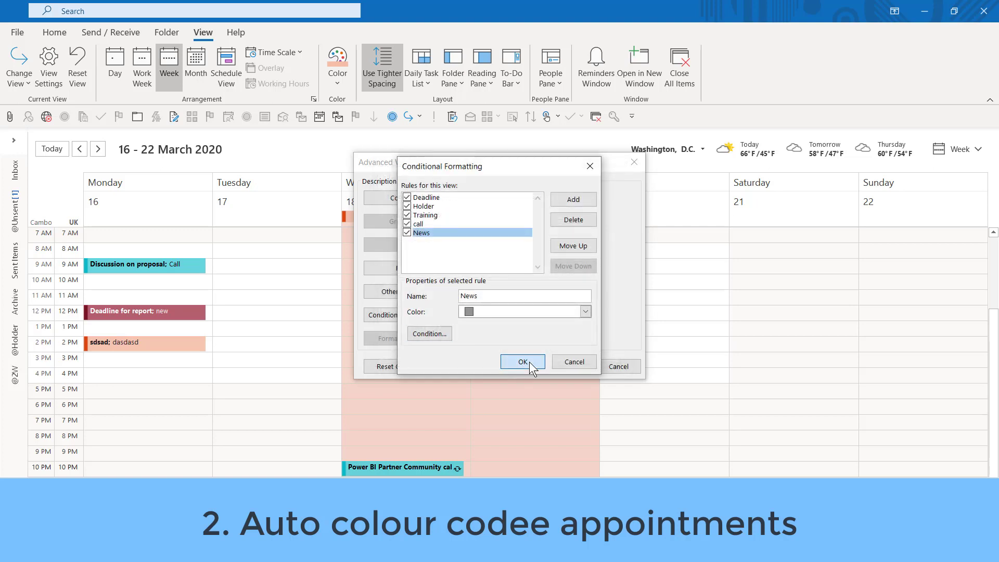
left_click(523, 361)
Save a Tuesday 11 AM test appointment titled 'News about'
left_click(562, 366)
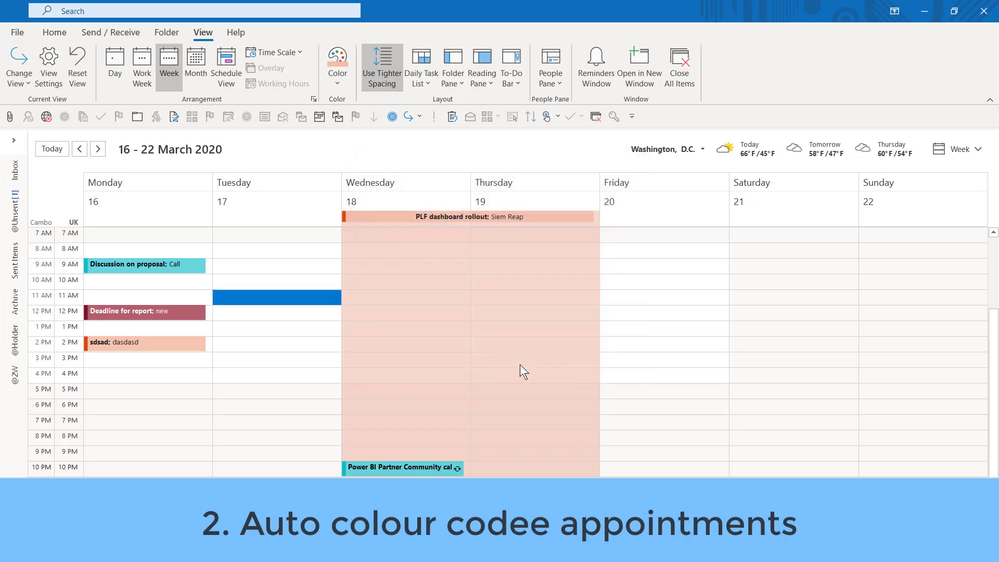
double_click(262, 301)
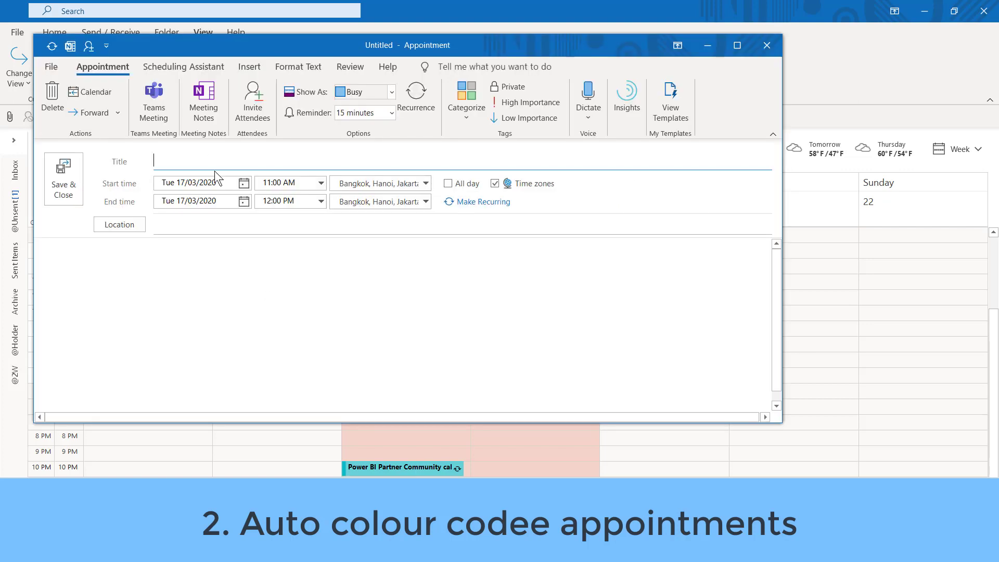
type("News about X")
left_click(182, 225)
type("sadasdsadasd")
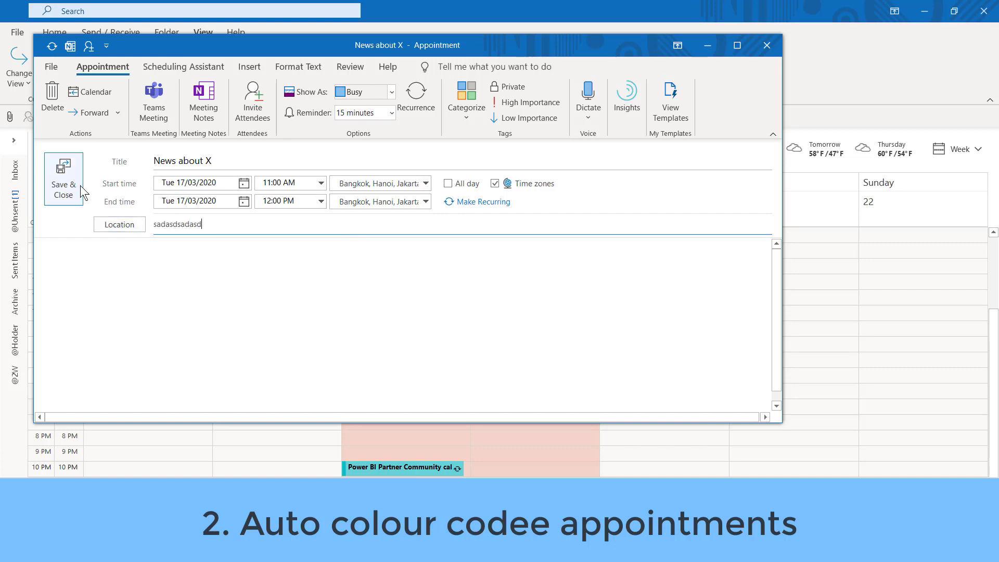
left_click(63, 178)
Save a Tuesday 2 PM appointment 'asd adasdasd' at location Latest gossip
double_click(260, 343)
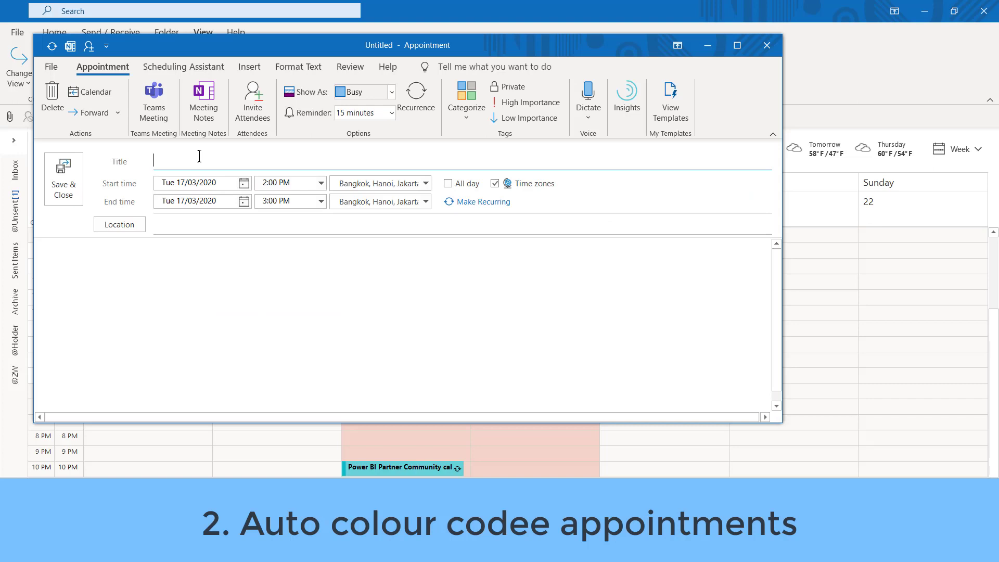
left_click(208, 225)
type("Lat")
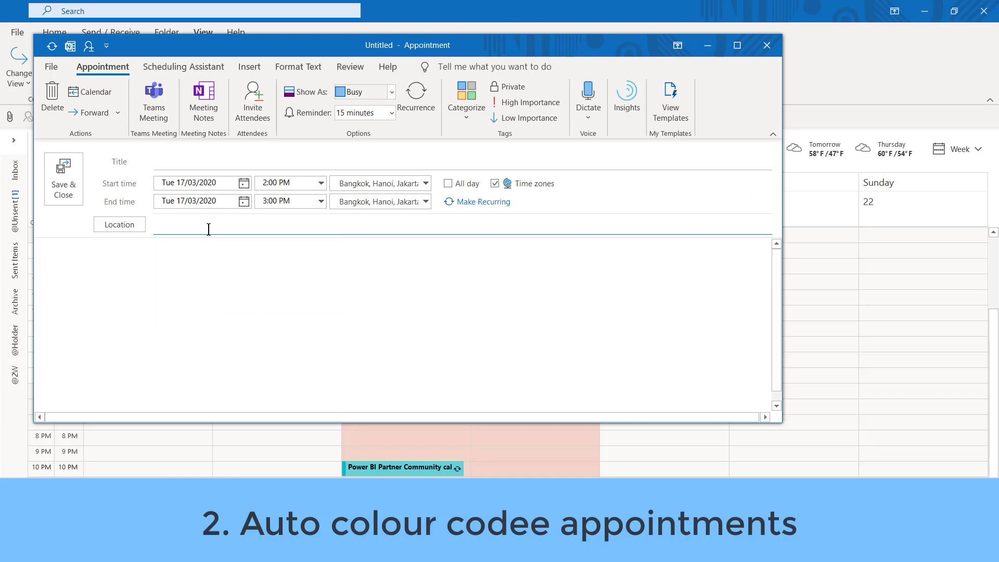
type("est ")
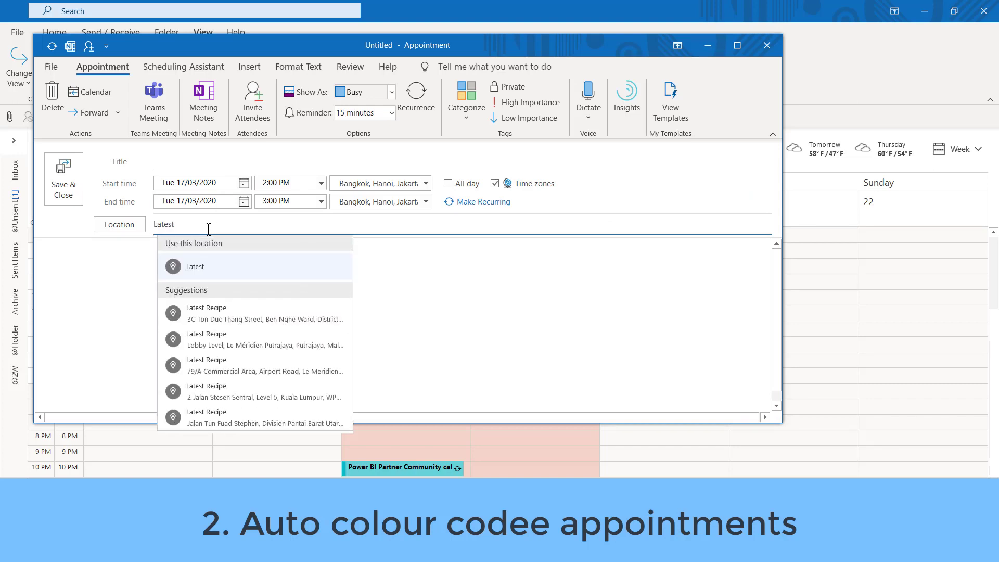
type("gossip")
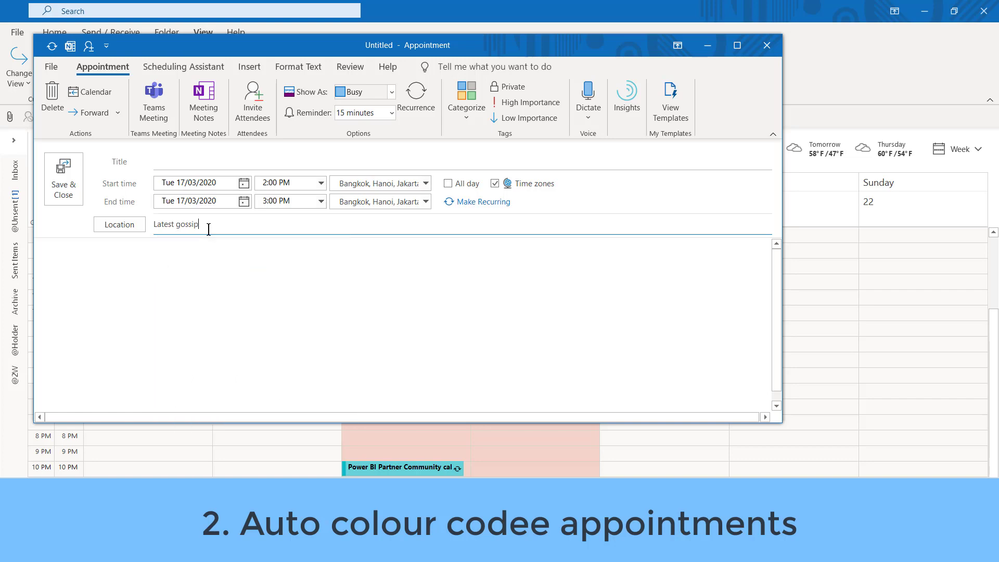
left_click(204, 159)
type("asd adasdasd")
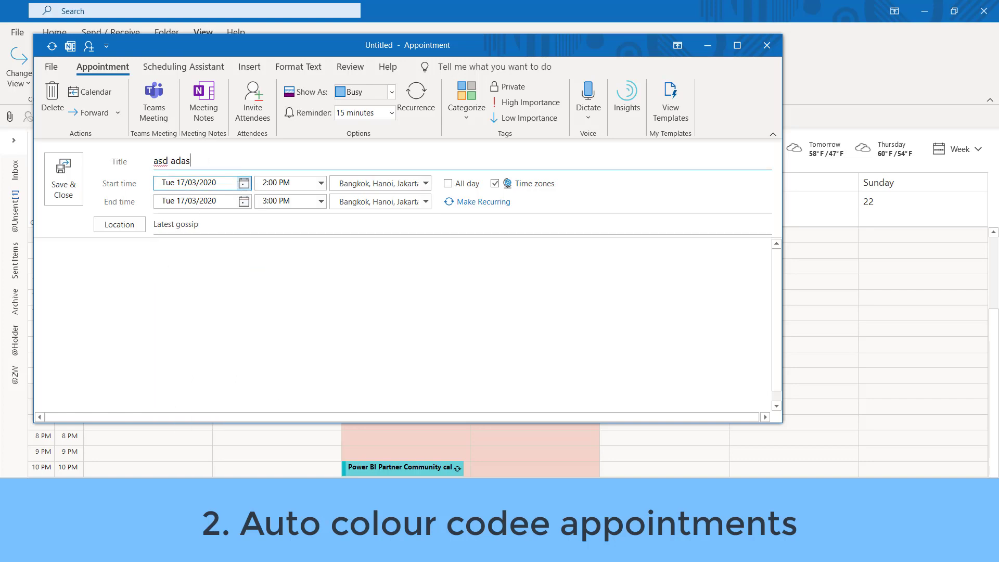
left_click(63, 179)
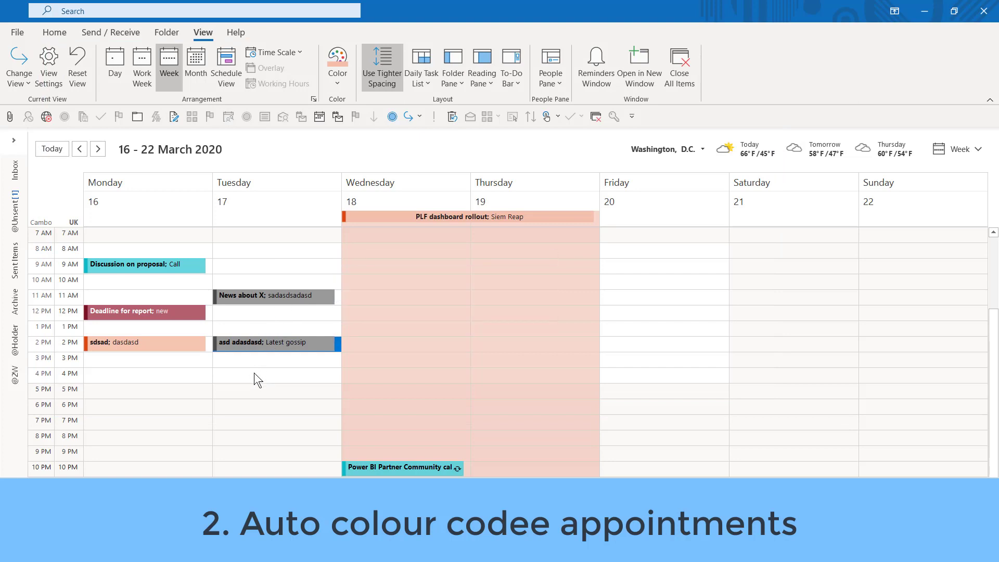
Delete the News about appointment and check the grey Latest gossip appointment
left_click(257, 301)
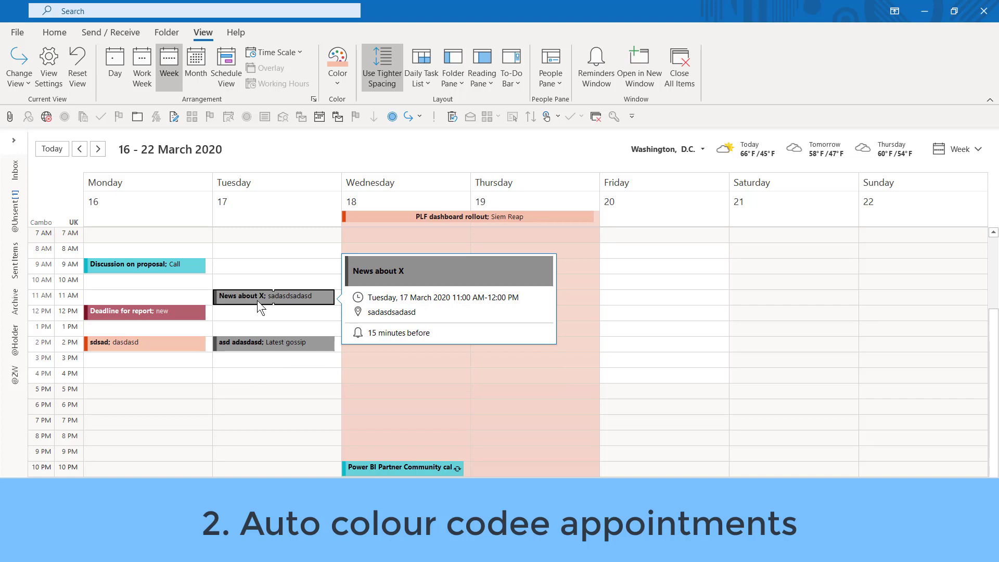
key("Delete")
left_click(272, 345)
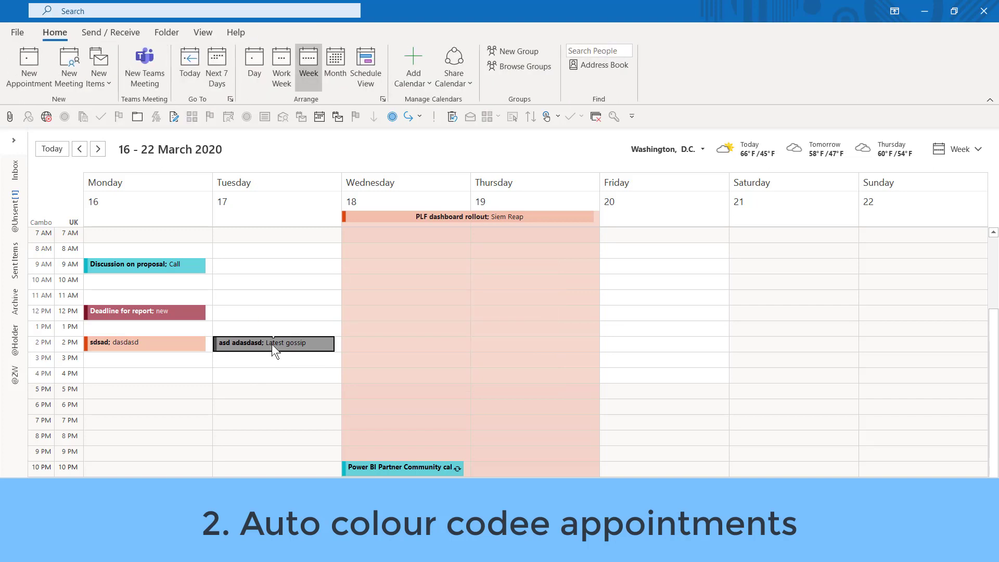
mouse_move(272, 345)
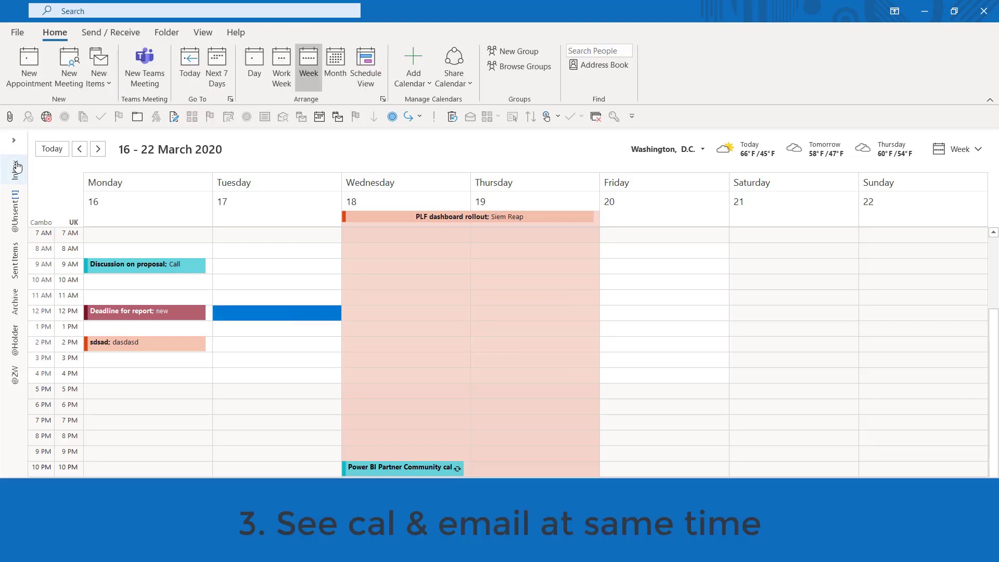
Open the inbox, pop the calendar into its own window, and show 16–22 March 2020
left_click(15, 170)
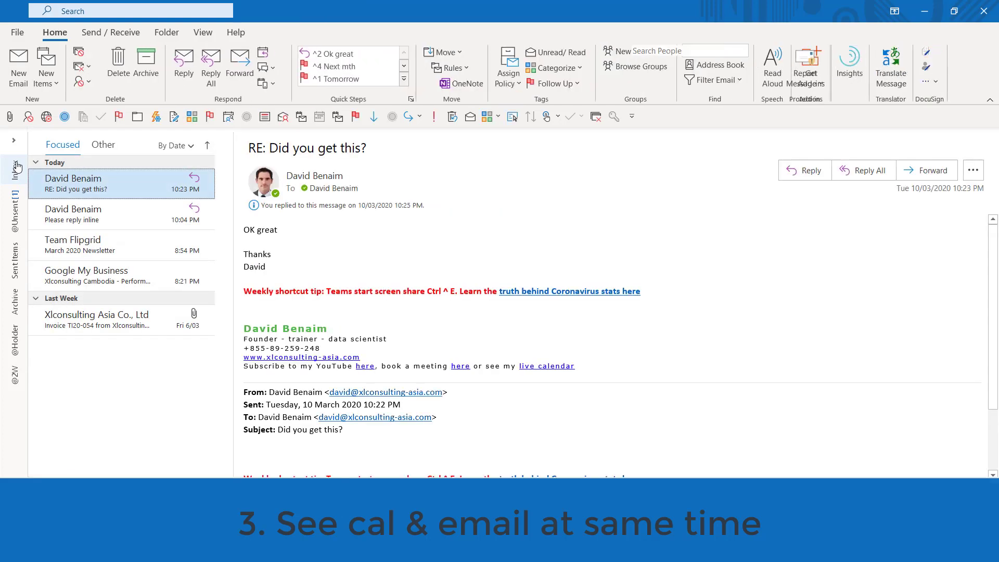
mouse_move(15, 495)
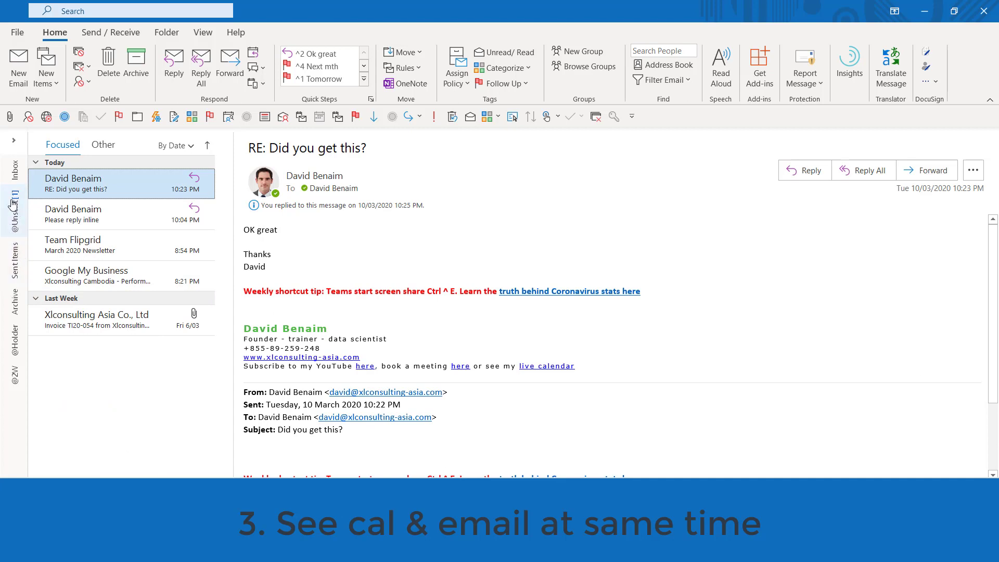
right_click(107, 474)
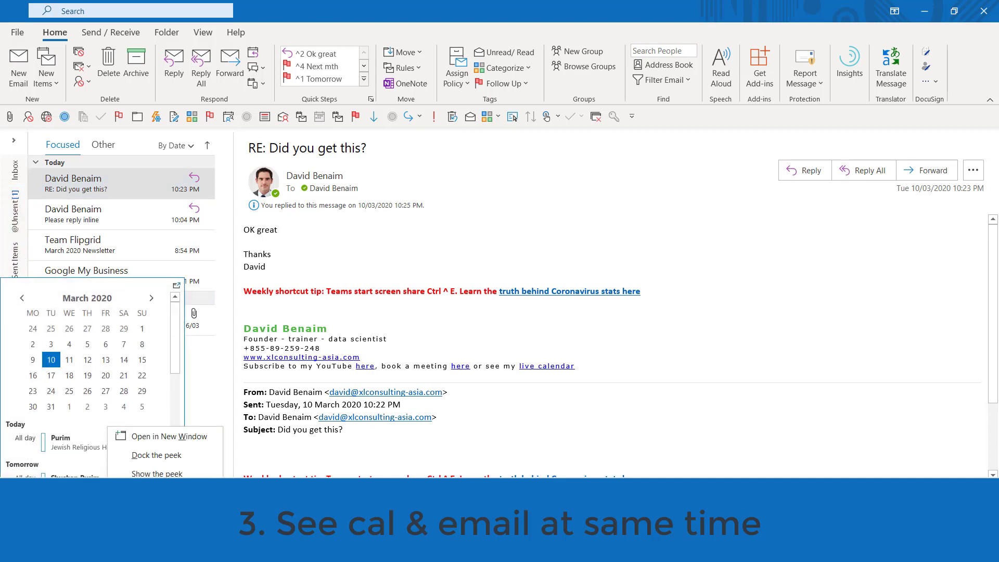
left_click(174, 440)
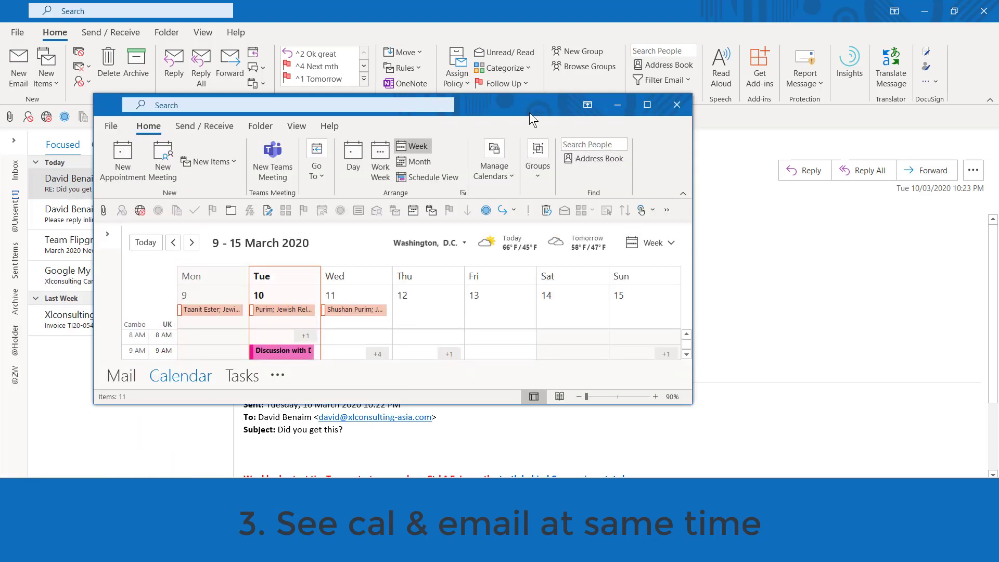
left_click_drag(530, 113, 710, 58)
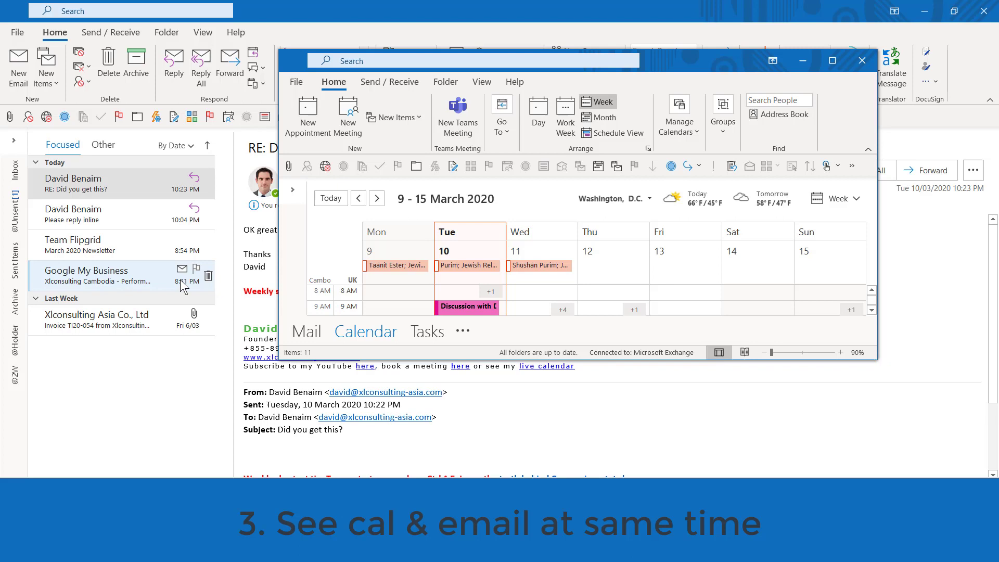
left_click(377, 199)
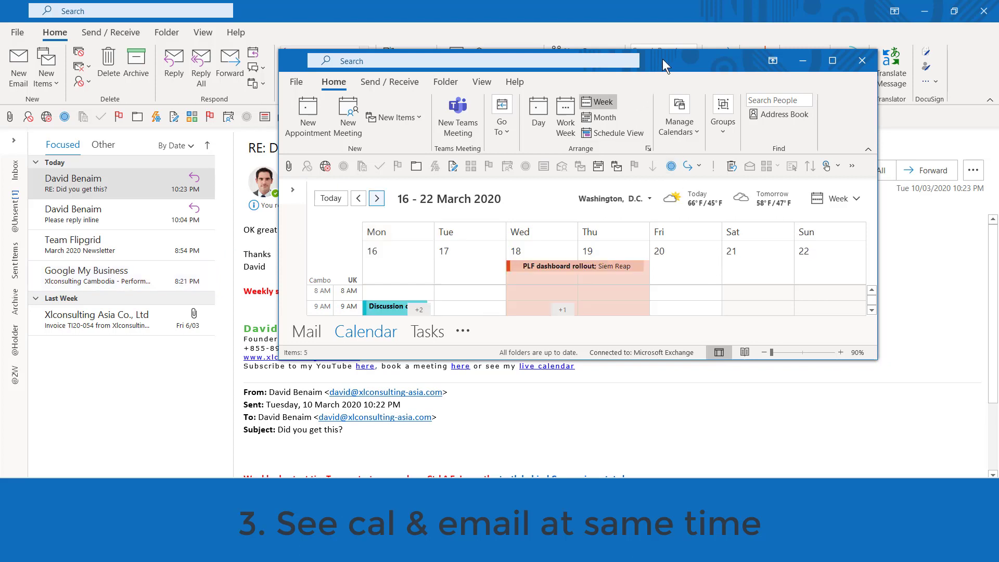
Snap the calendar to the right half and the inbox to the left, widening the inbox
left_click_drag(654, 61, 998, 57)
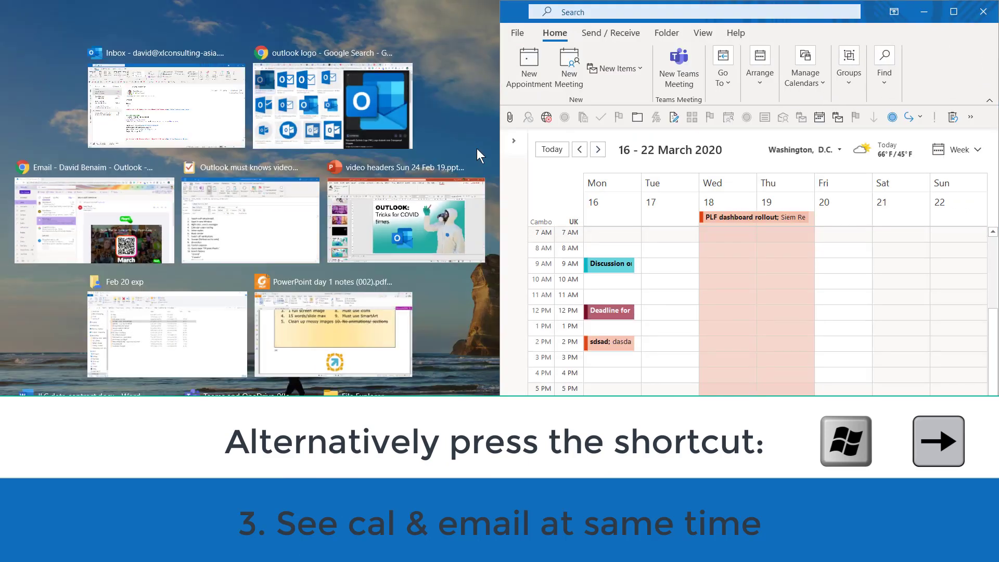
left_click(172, 111)
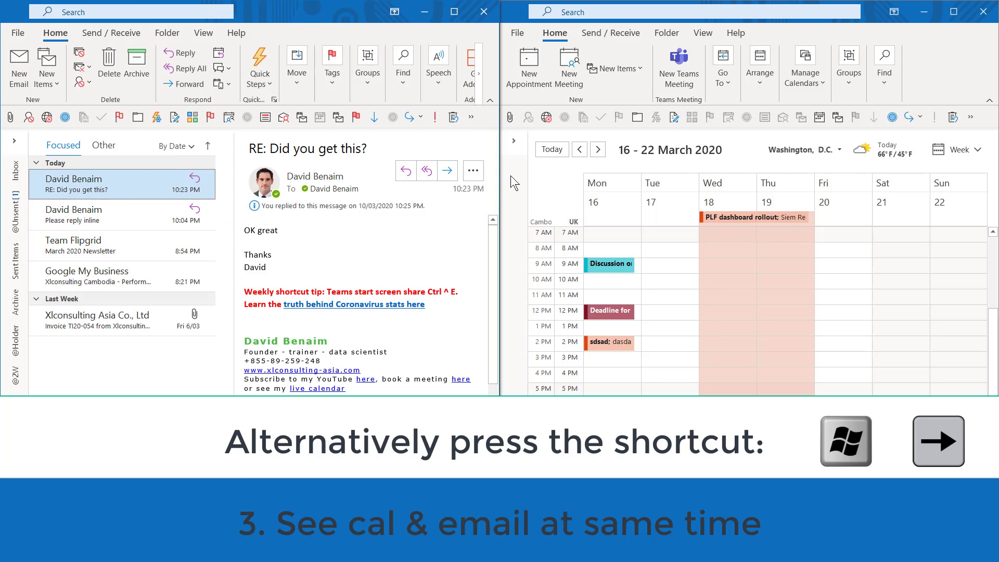
left_click_drag(501, 172, 560, 172)
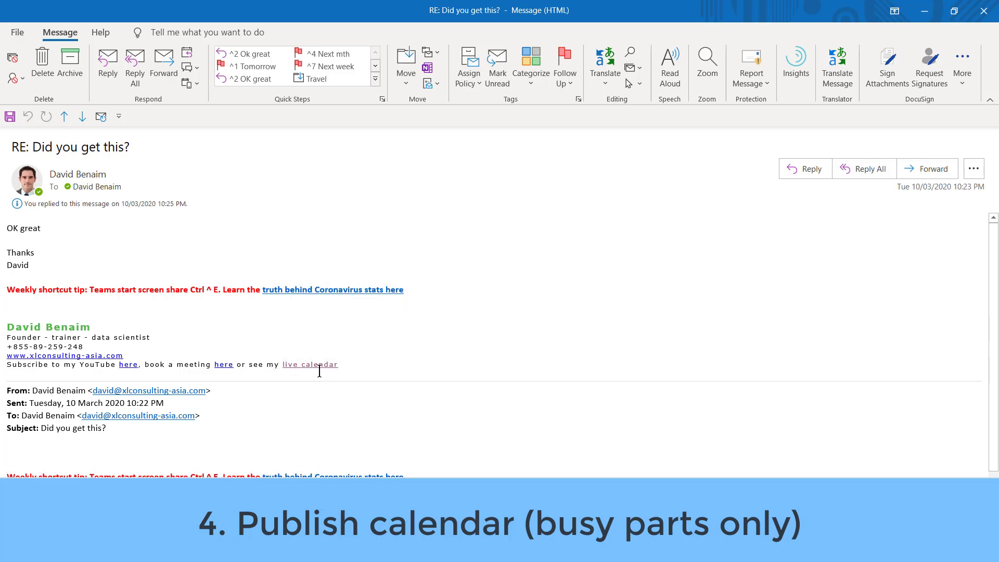
Follow the signature's 'live calendar' link to the published free/busy calendar in the browser
mouse_move(295, 368)
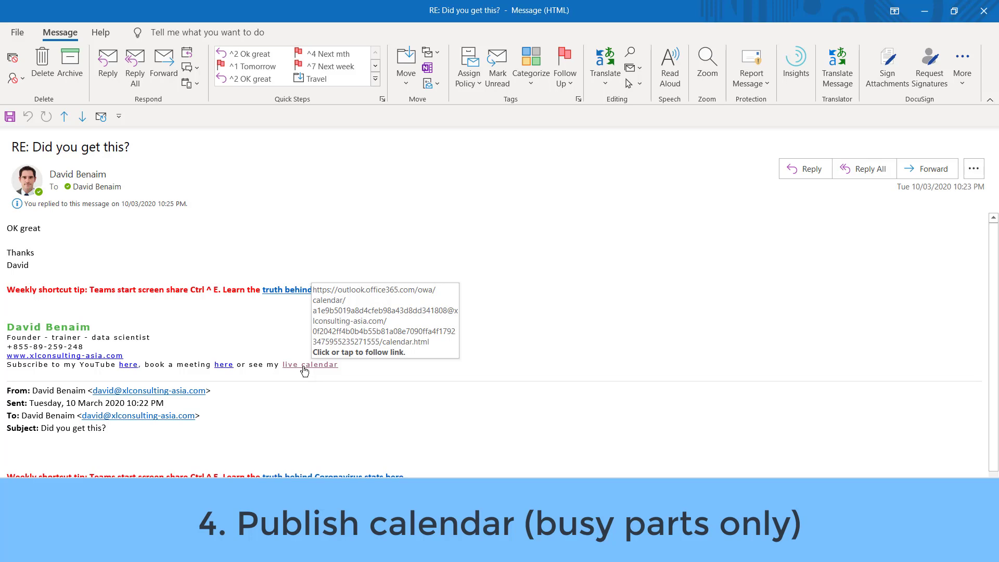
left_click(305, 365)
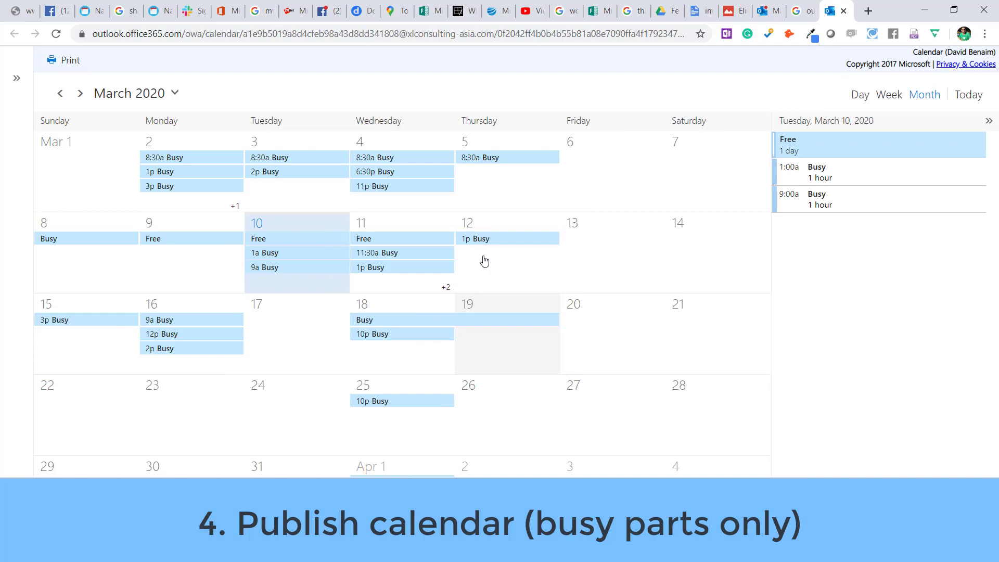
Preview the busy entries on 11, 12, 18 and 16 March in the published calendar
left_click(484, 267)
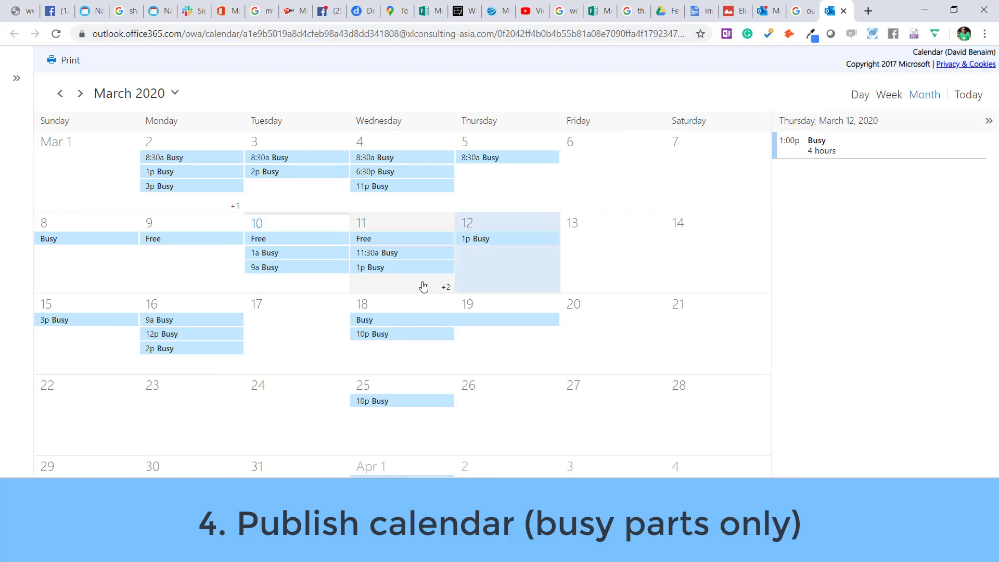
left_click(422, 286)
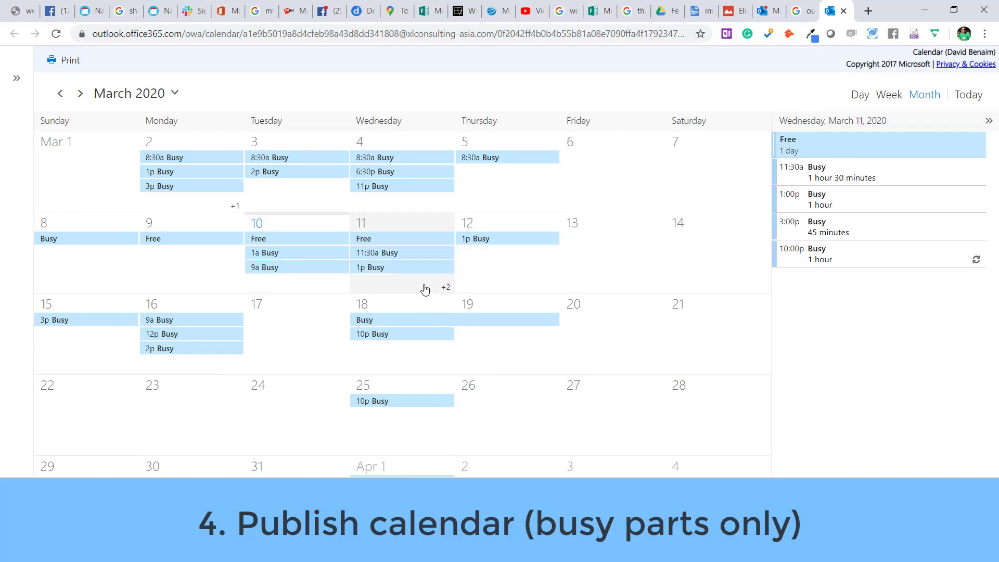
left_click(440, 360)
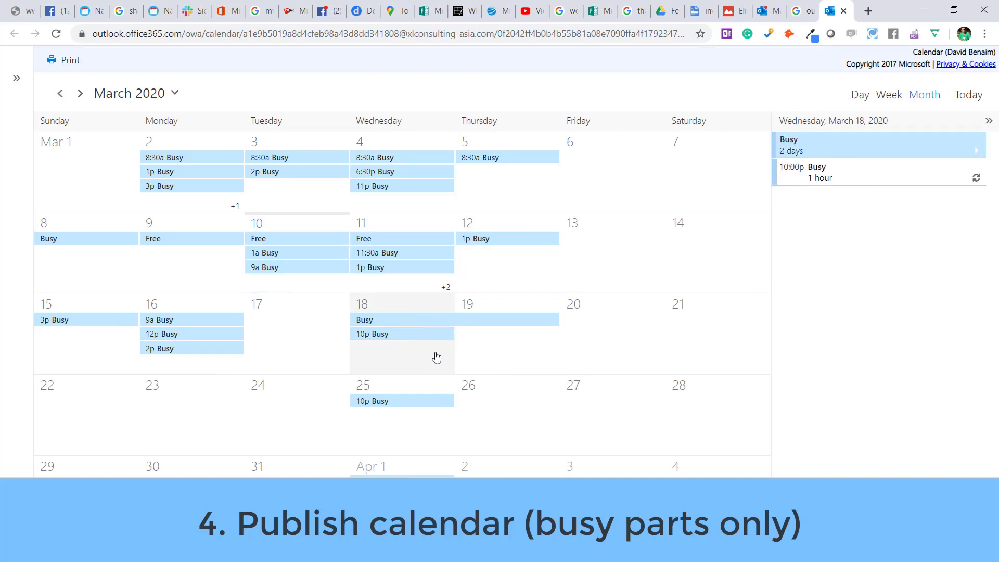
left_click(167, 304)
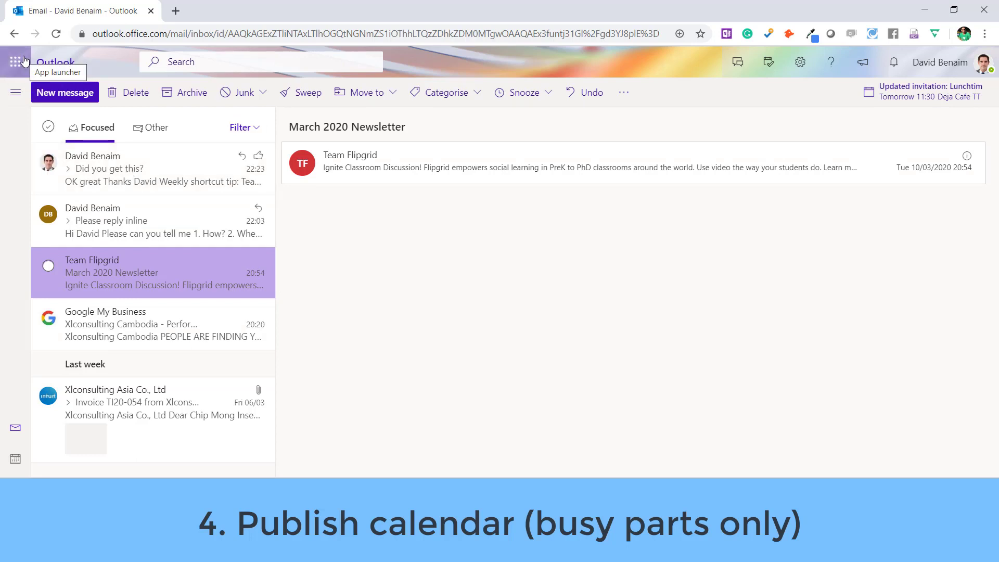
Search the settings for 'publish' and open Publish a calendar under Shared calendars
left_click(24, 61)
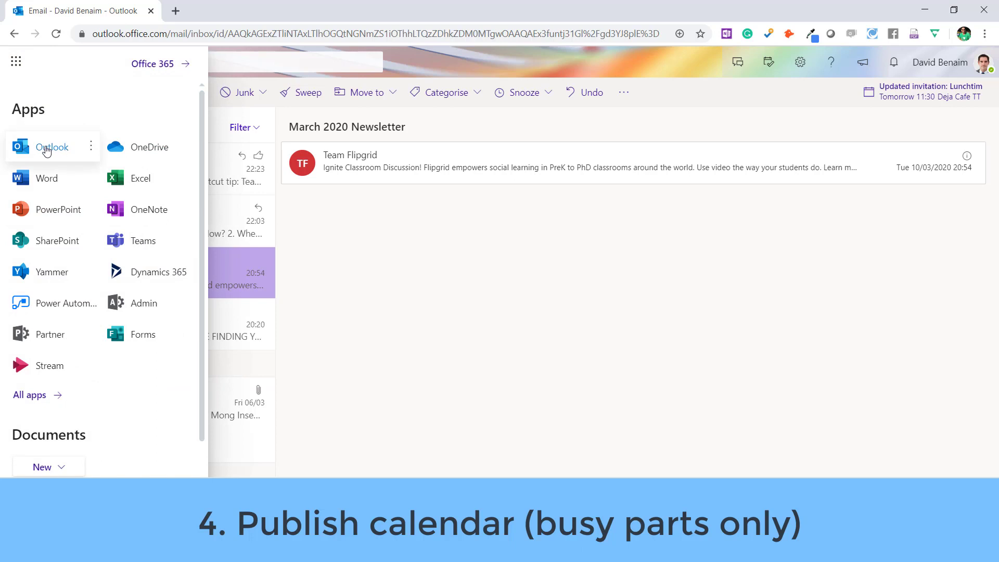
left_click(635, 323)
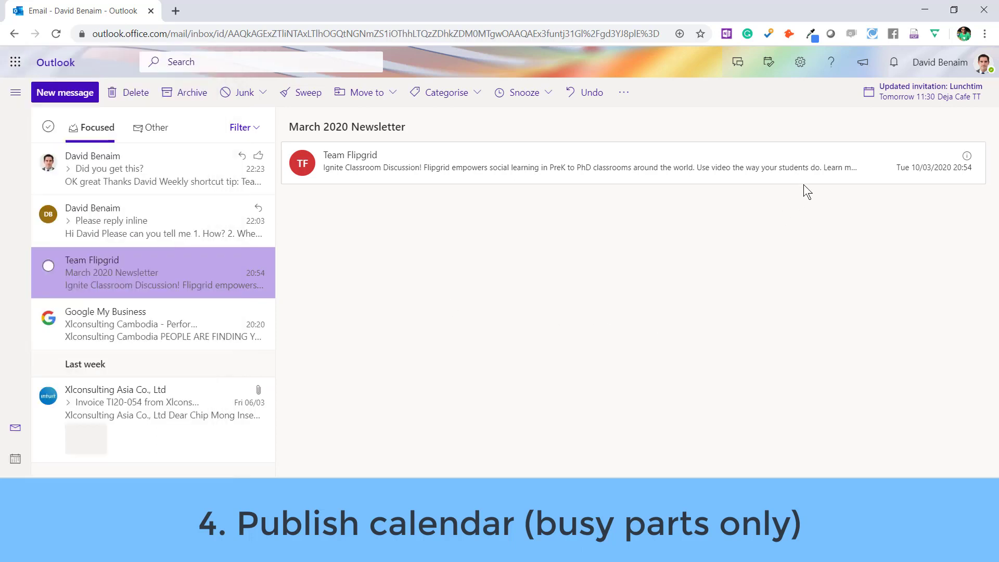
left_click(802, 63)
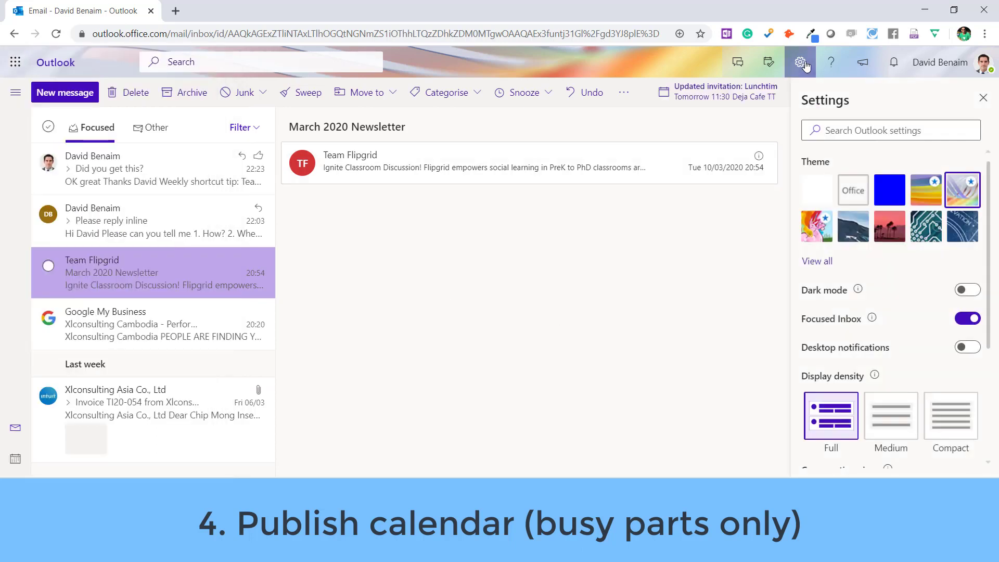
left_click(868, 131)
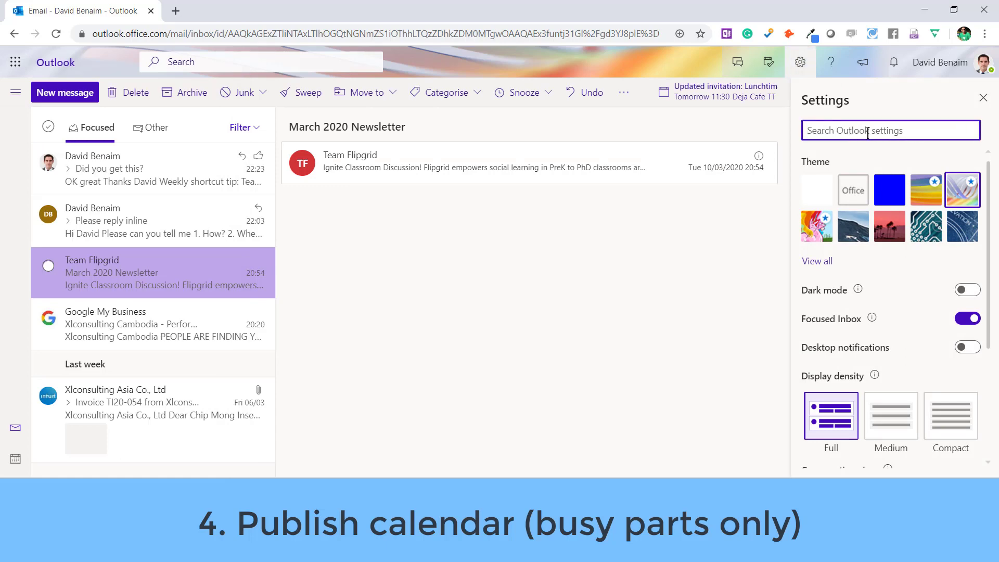
type("publish")
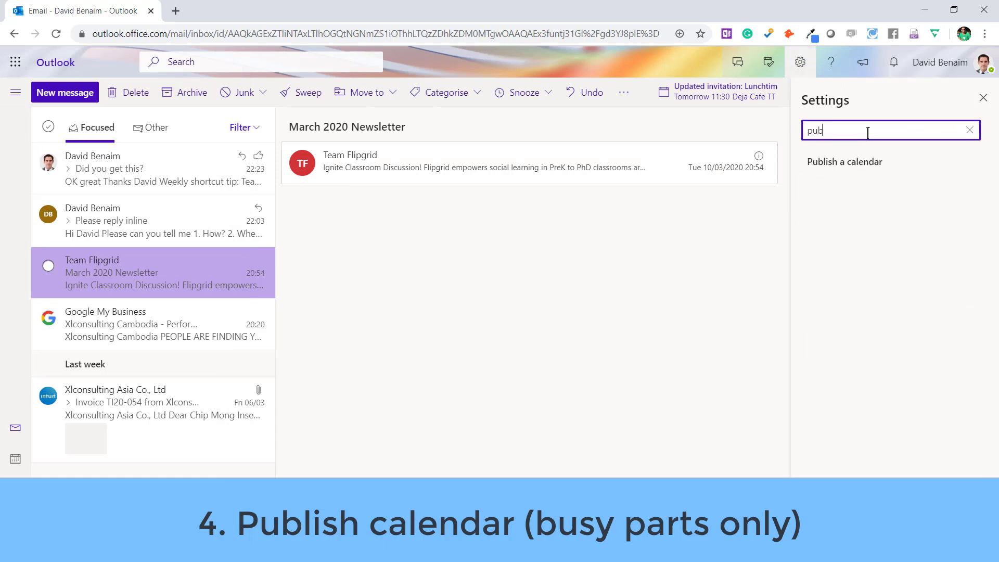
left_click(871, 162)
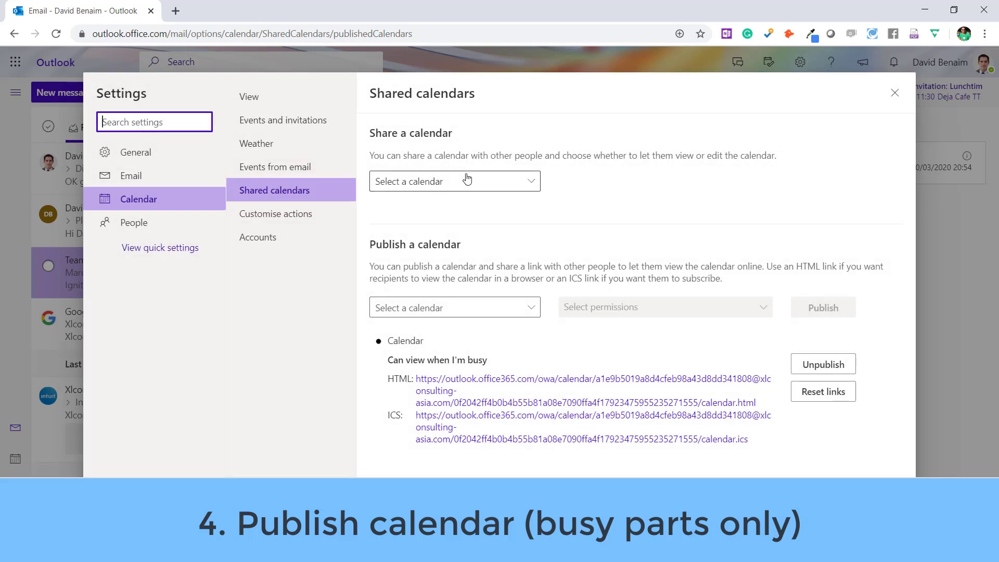
Check the calendars available to publish and the busy-only HTML and ICS links, then close Settings
left_click(512, 314)
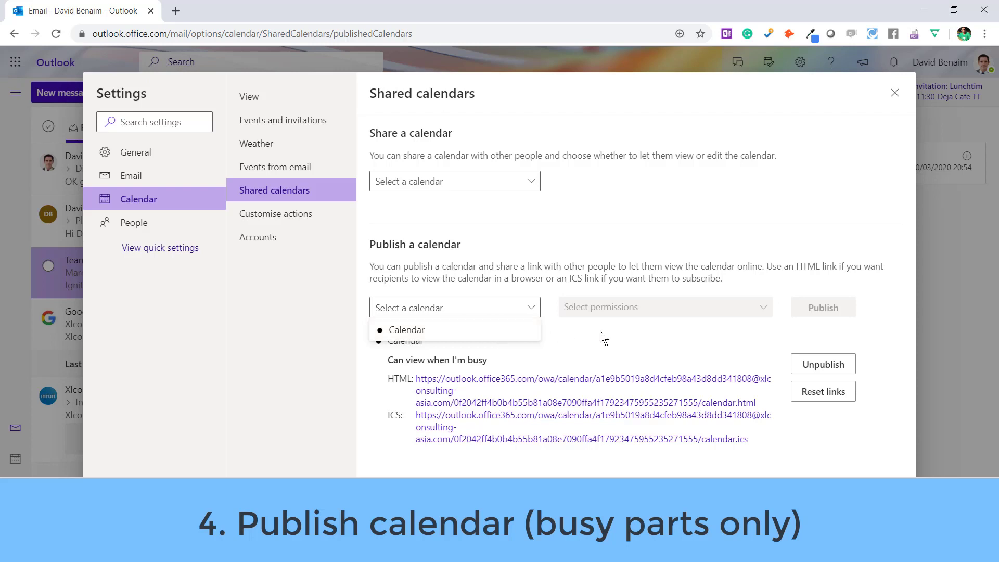
left_click(630, 336)
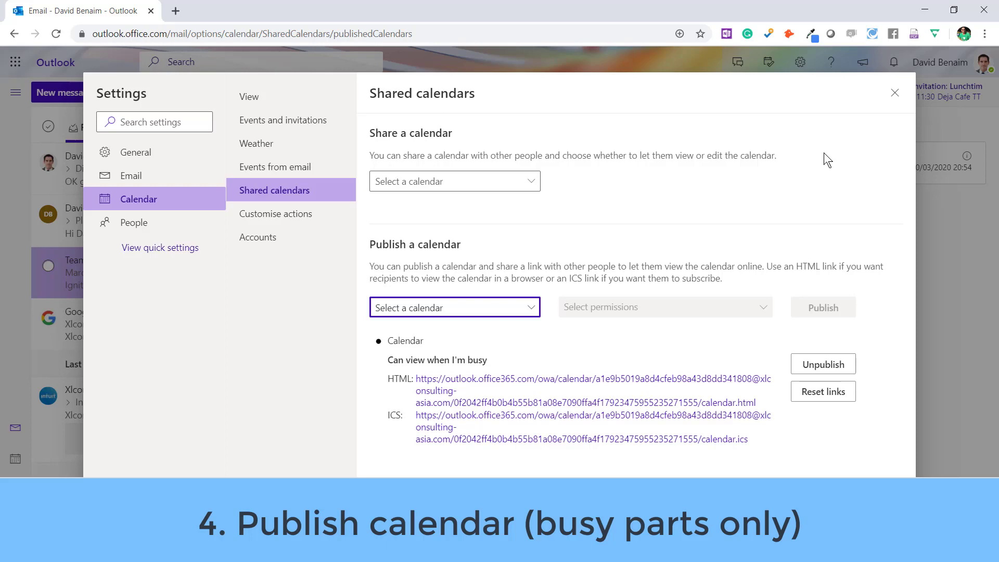
left_click(895, 93)
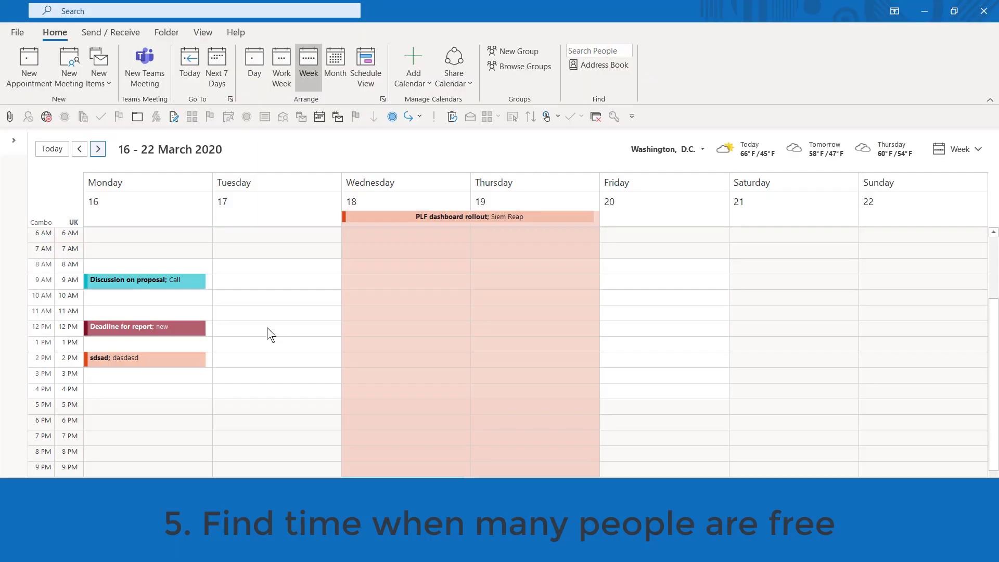
Create a meeting and use Scheduling Assistant to book Thursday 12 March 2020, 11:00–11:30 AM, when everyone is free
double_click(267, 327)
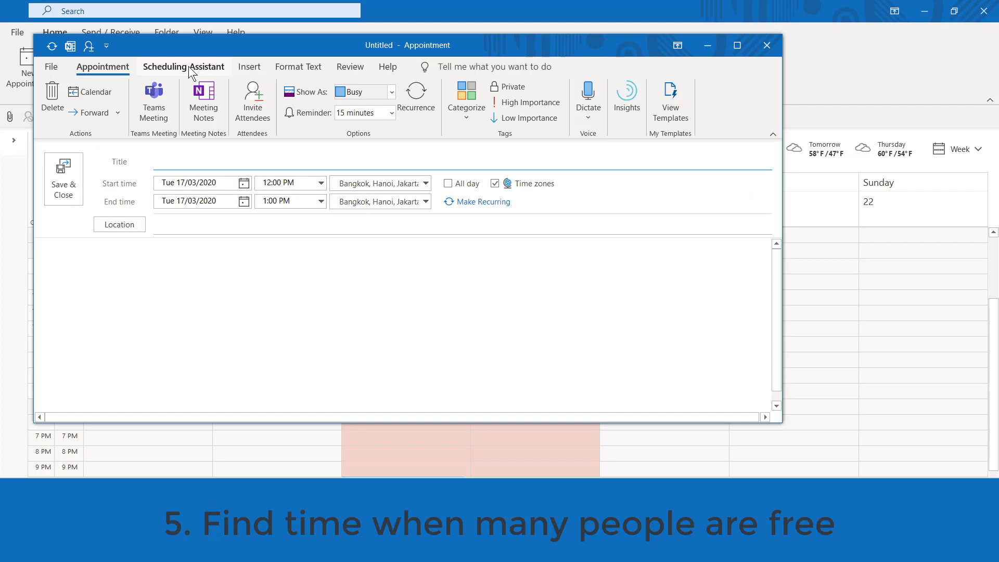
left_click(188, 64)
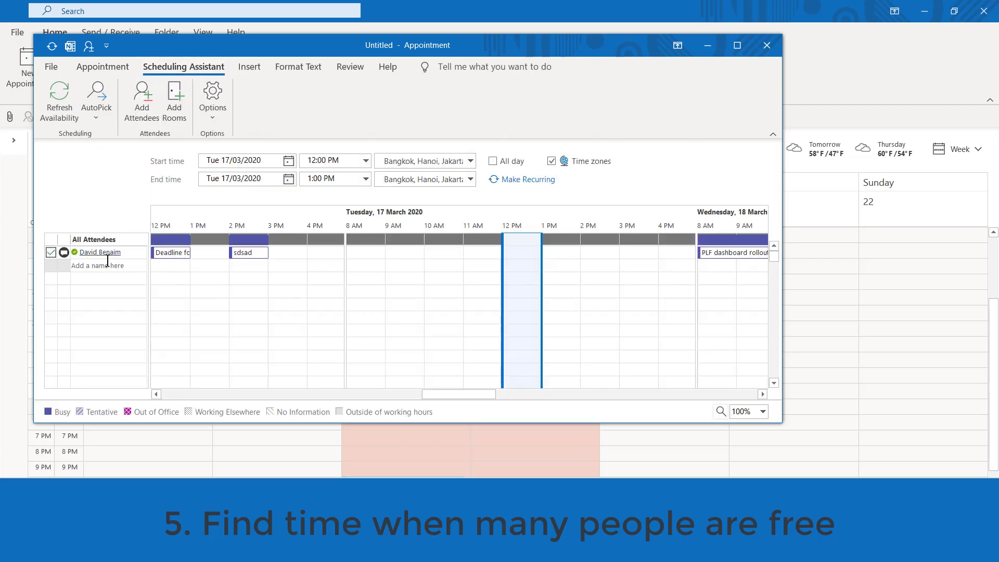
left_click(201, 104)
mouse_move(414, 398)
left_mouse_down()
mouse_move(432, 399)
mouse_move(417, 399)
mouse_move(423, 392)
left_mouse_up()
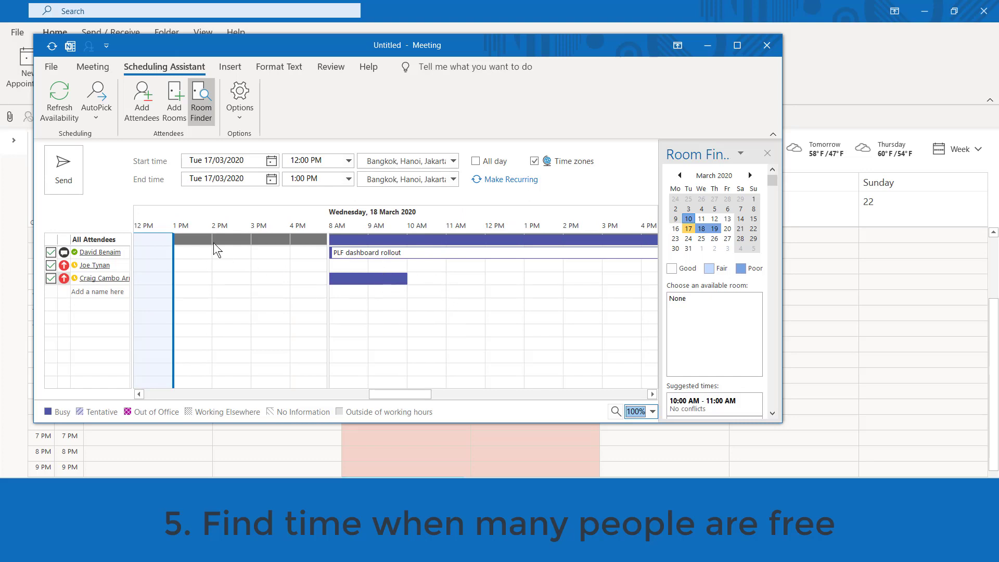
left_click_drag(389, 394, 360, 393)
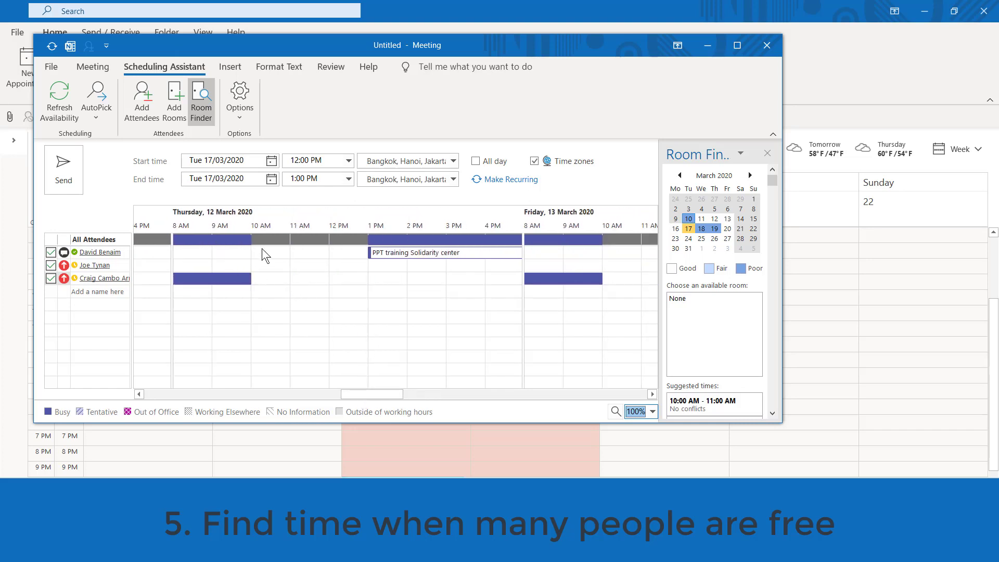
left_click(305, 240)
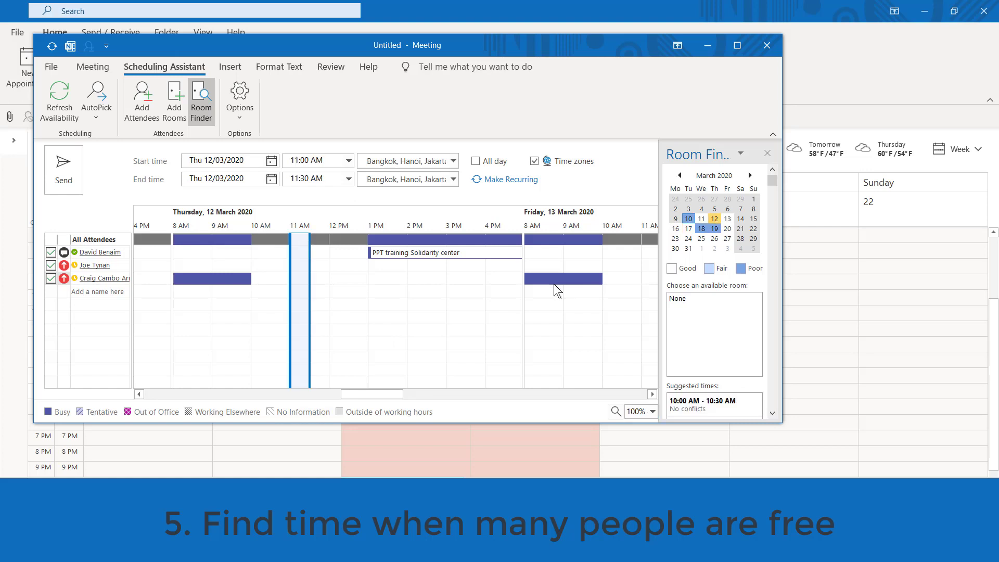
Set the meeting location to Java Creative Cafe from the 'java' suggestions, with its full street address
left_click(93, 67)
left_click(221, 282)
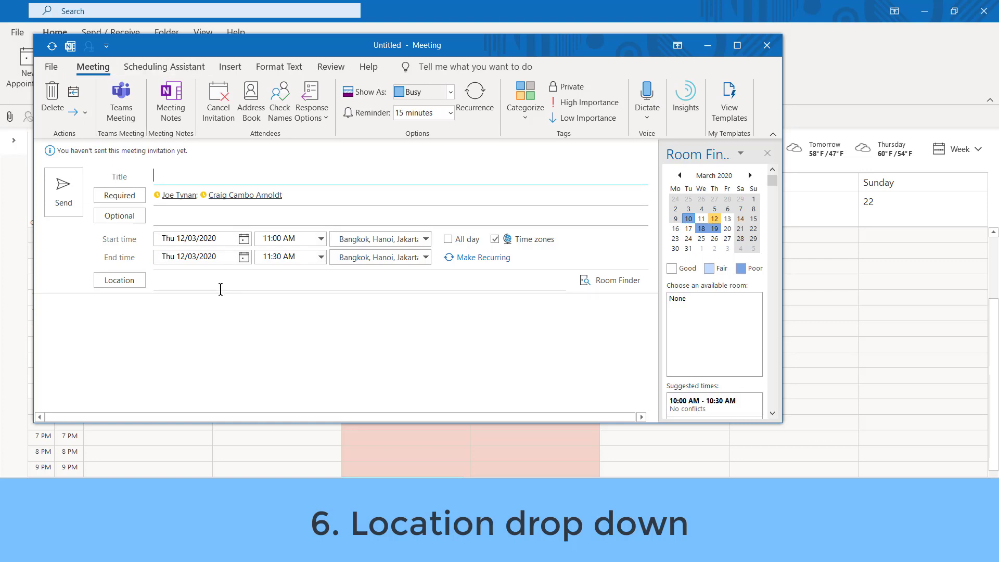
type("java")
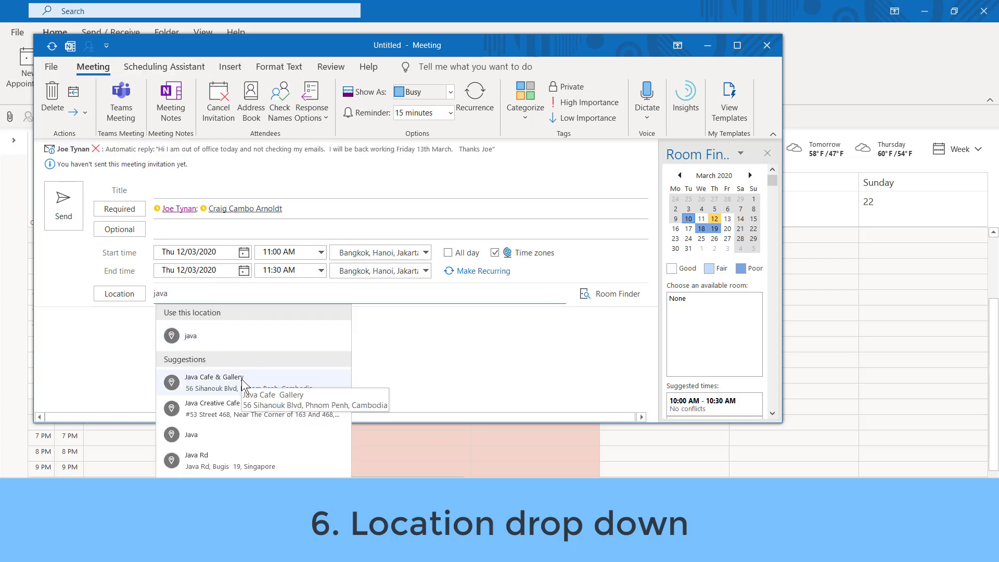
left_click(222, 410)
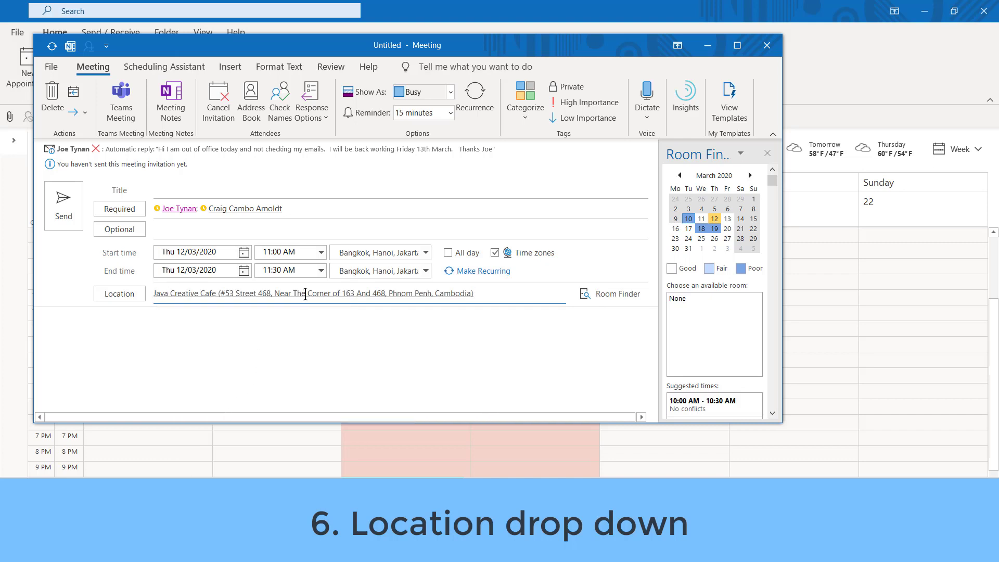
triple_click(487, 290)
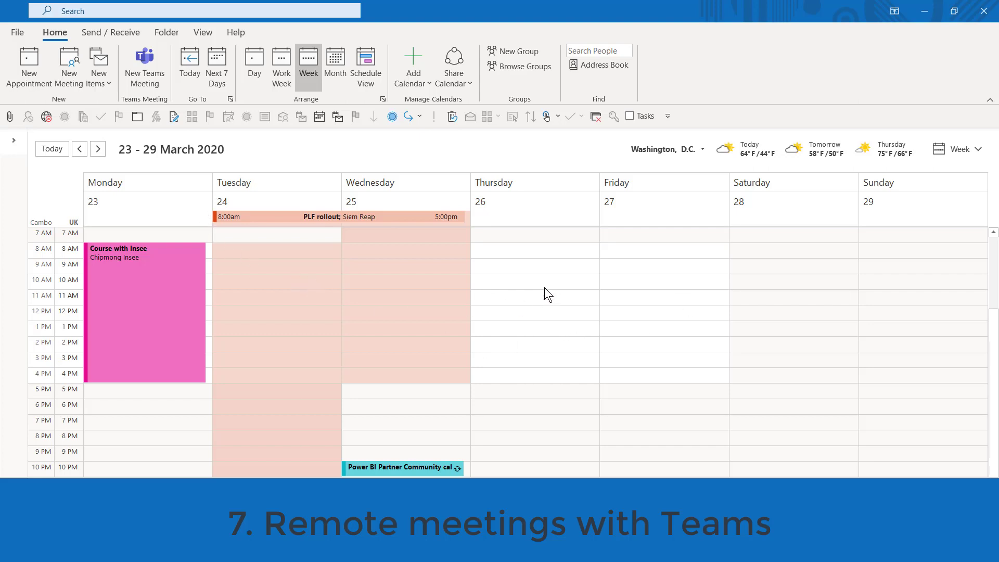
Create a New Teams Meeting at Thursday 26 March, 1 PM, and open its 'Join Microsoft Teams Meeting' link
left_click(544, 331)
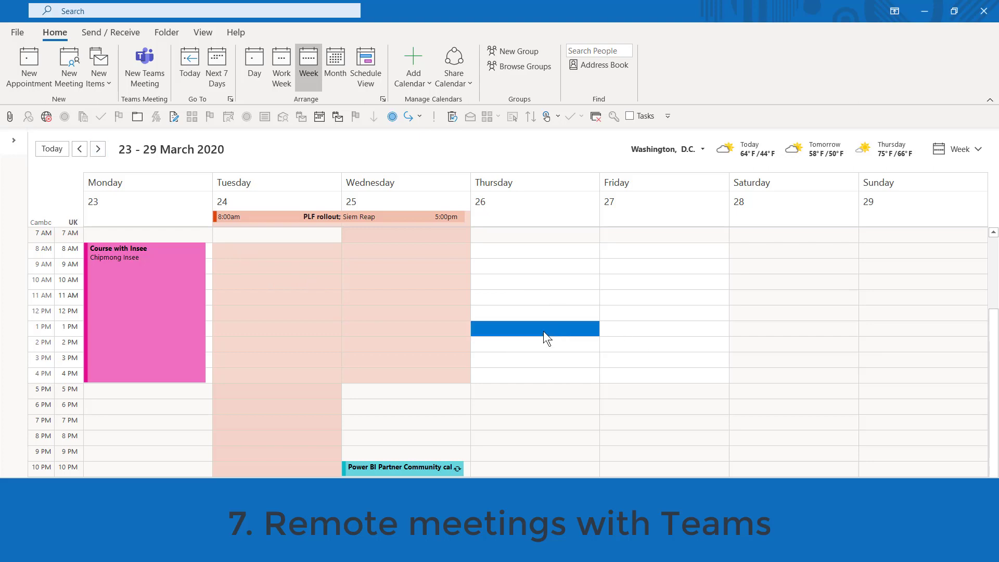
left_click(145, 66)
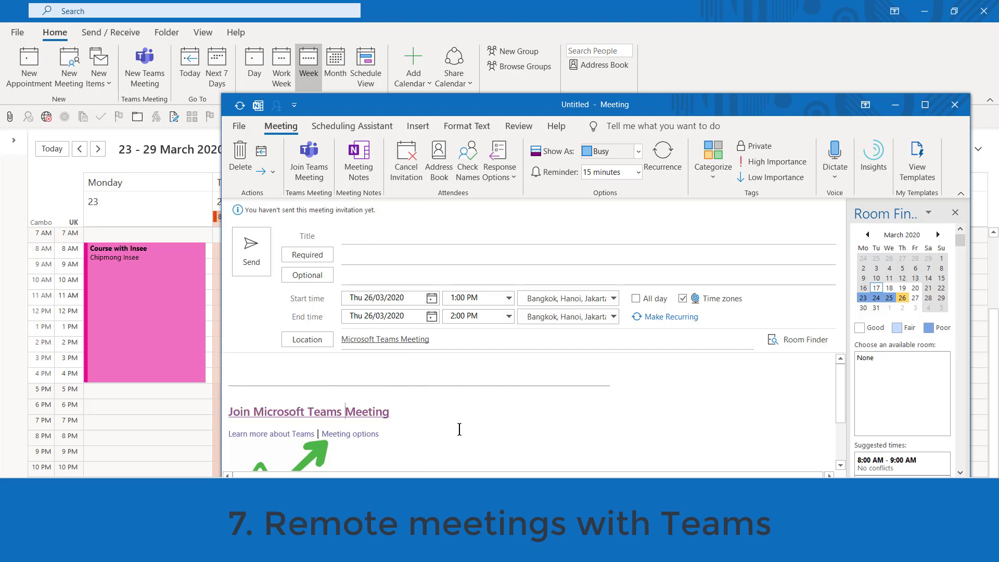
left_click(345, 411)
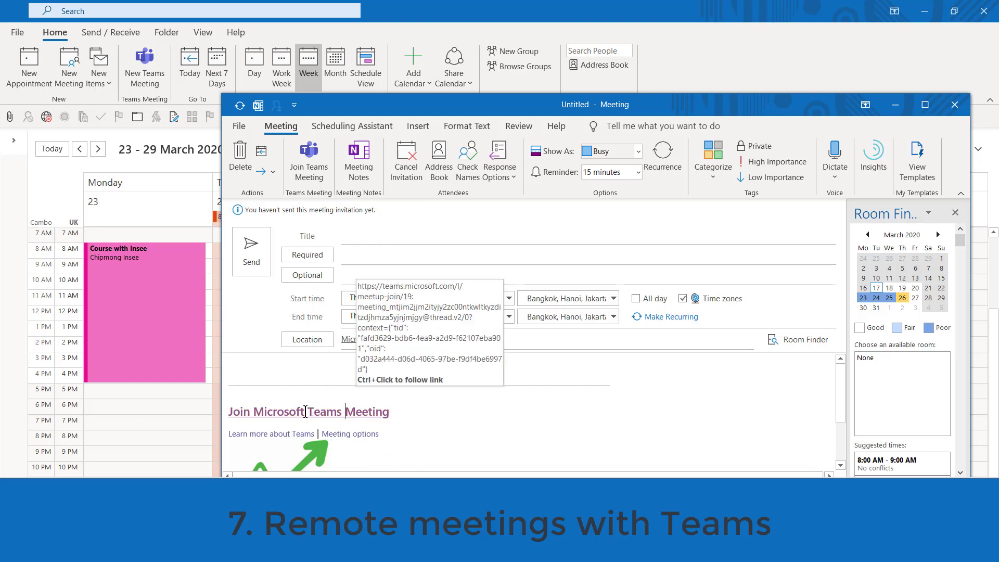
left_click(306, 411, "ctrl")
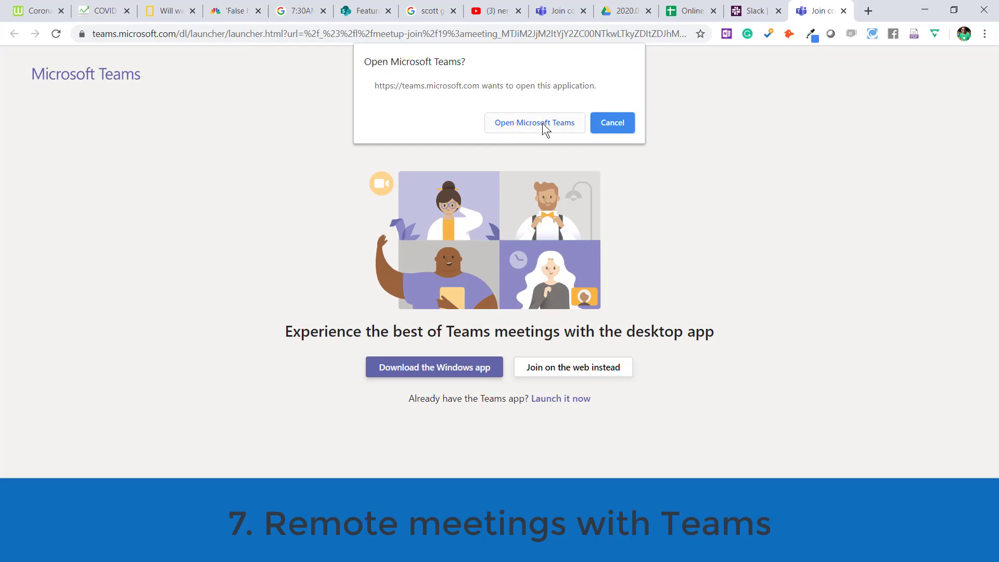
Cancel the 'Open Microsoft Teams?' prompt and join the meeting on the web instead
left_click(615, 123)
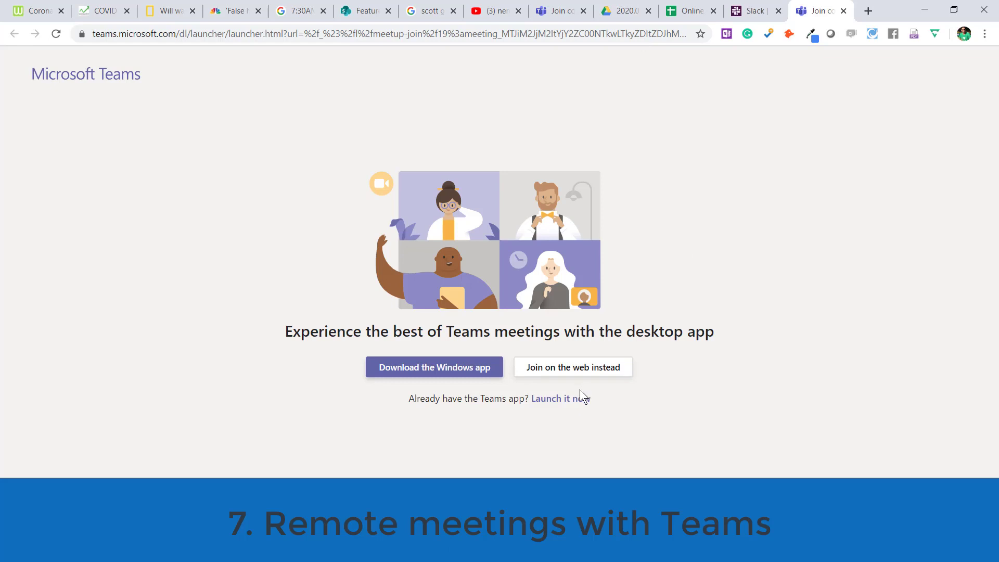
left_click(532, 370)
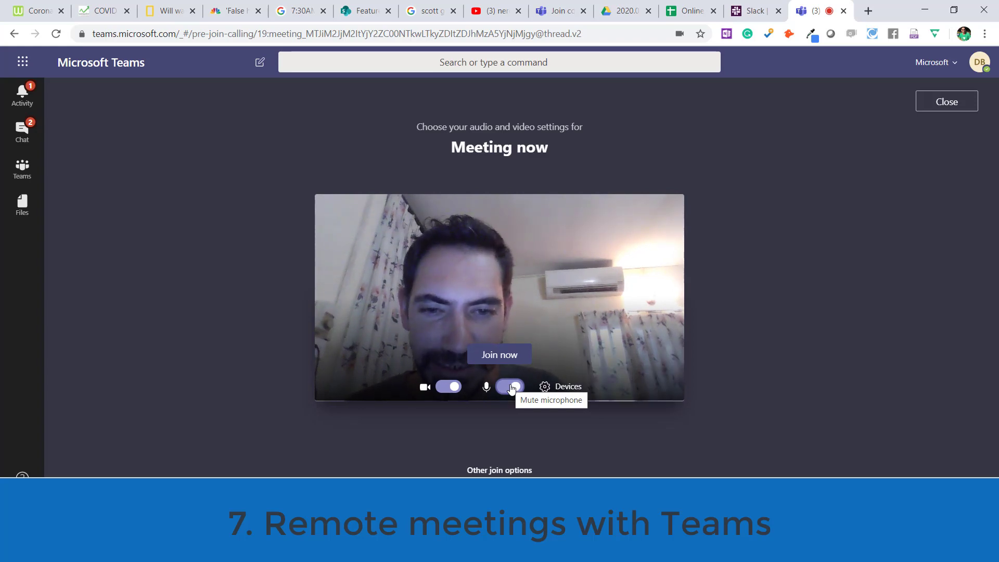
Join now with camera and microphone on, then wait in the lobby
left_click(510, 359)
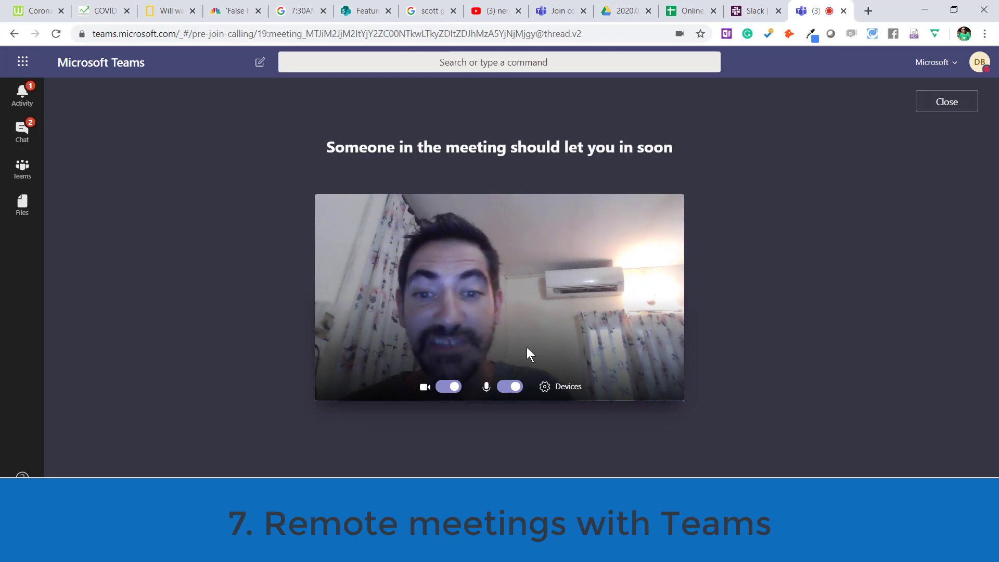